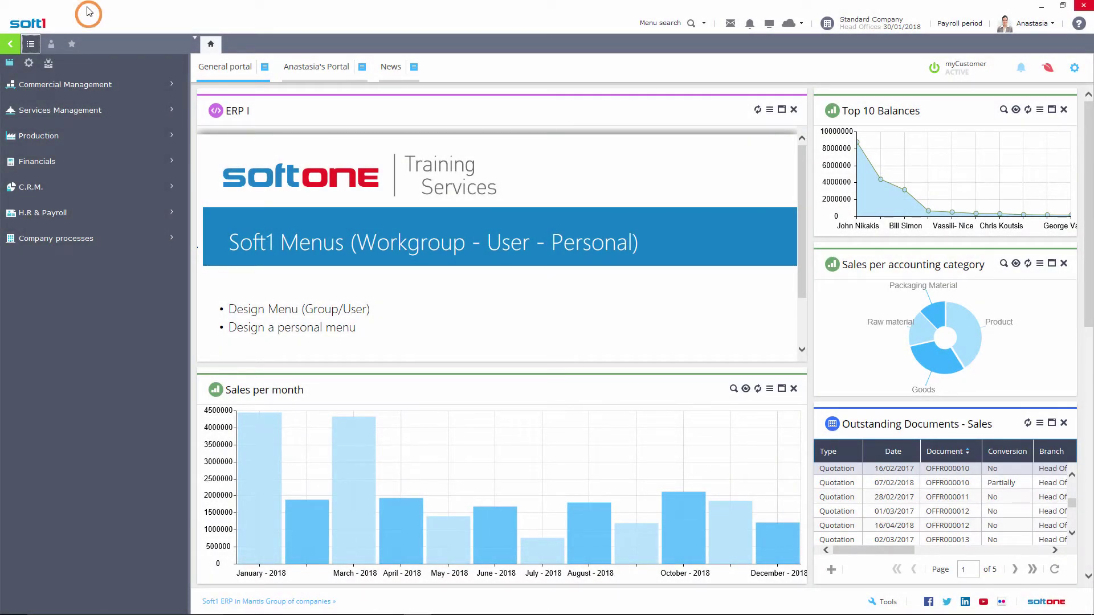
# - Switch the sidebar between the group menu, the personal user menu and the main module menu
pyautogui.click(51, 45)
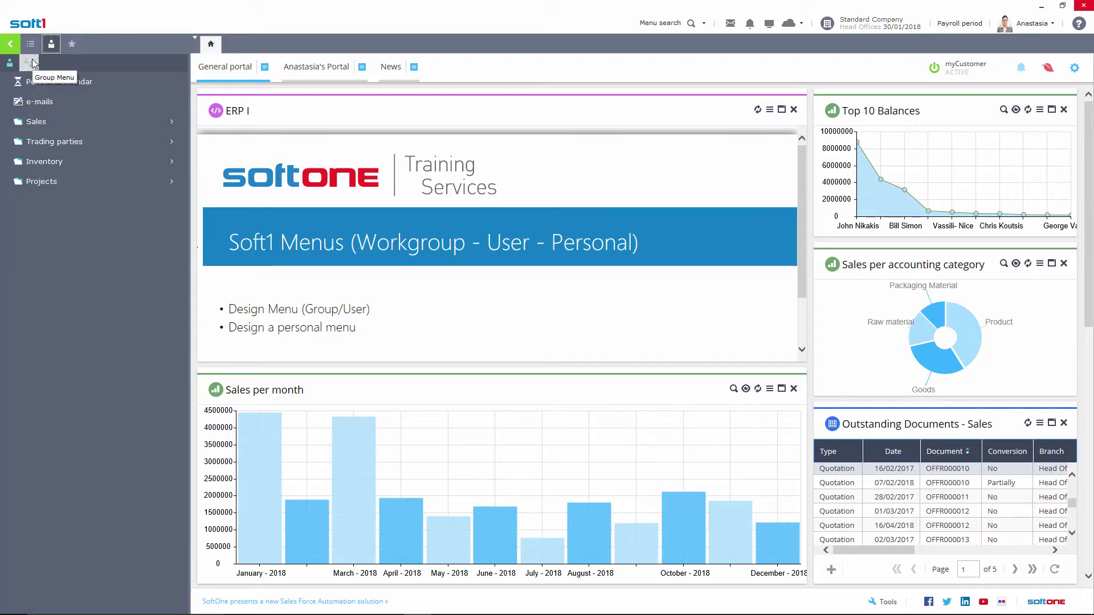
pyautogui.click(32, 61)
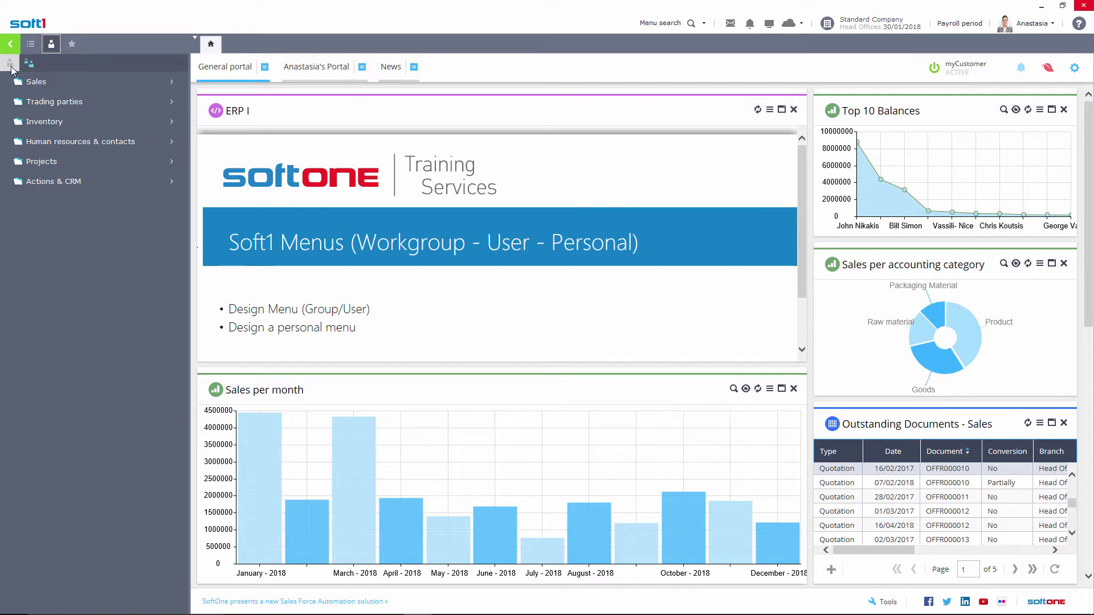
pyautogui.click(10, 64)
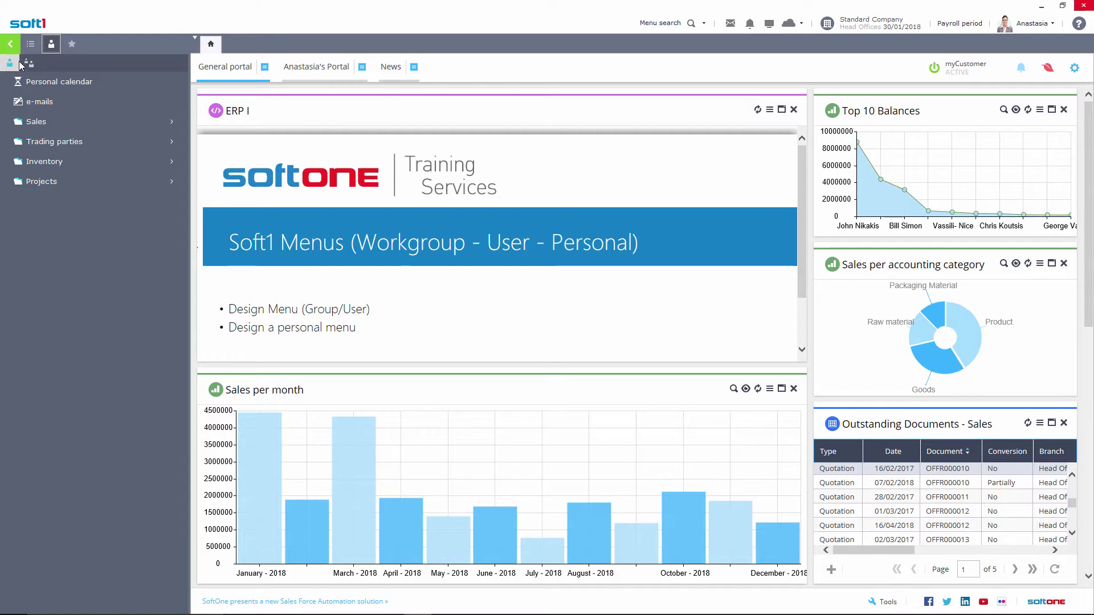
pyautogui.click(31, 44)
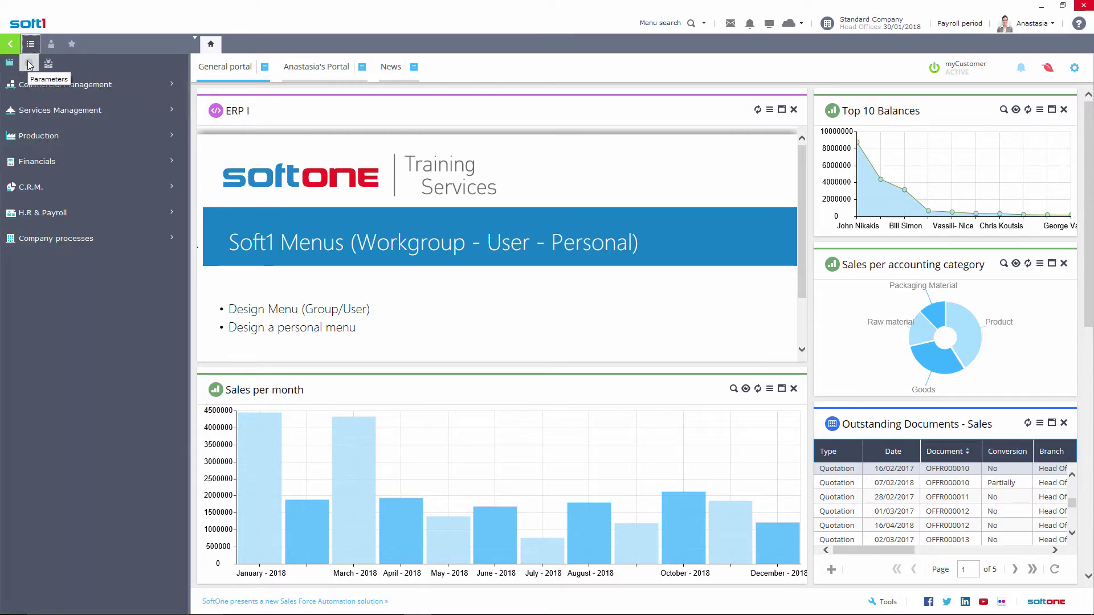
# - Open the Classic menus list under the system parameters' Users & Rights section
pyautogui.click(29, 64)
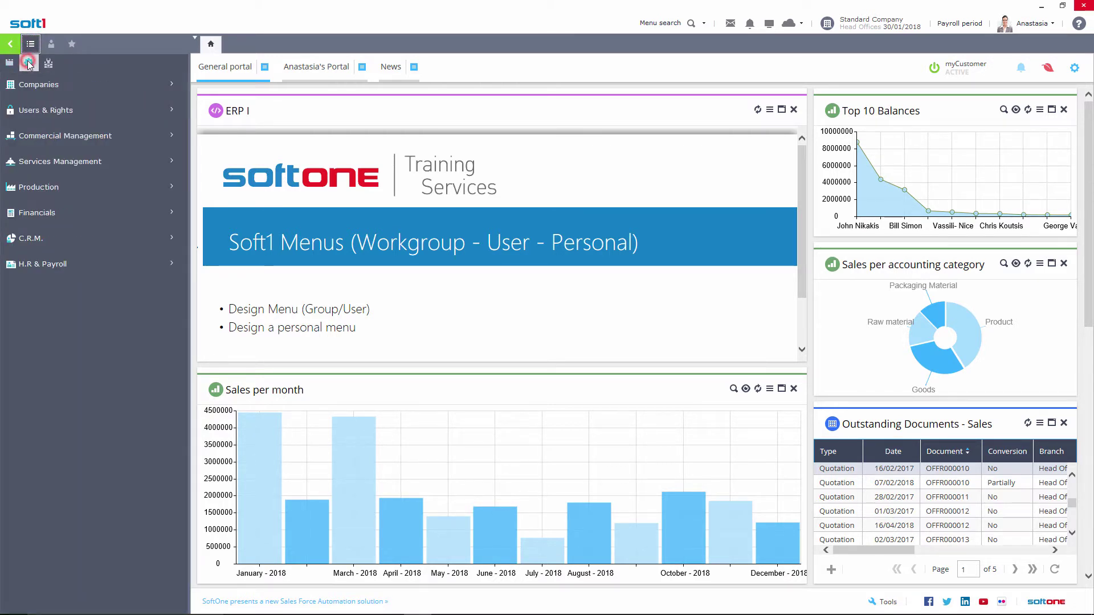
pyautogui.click(43, 112)
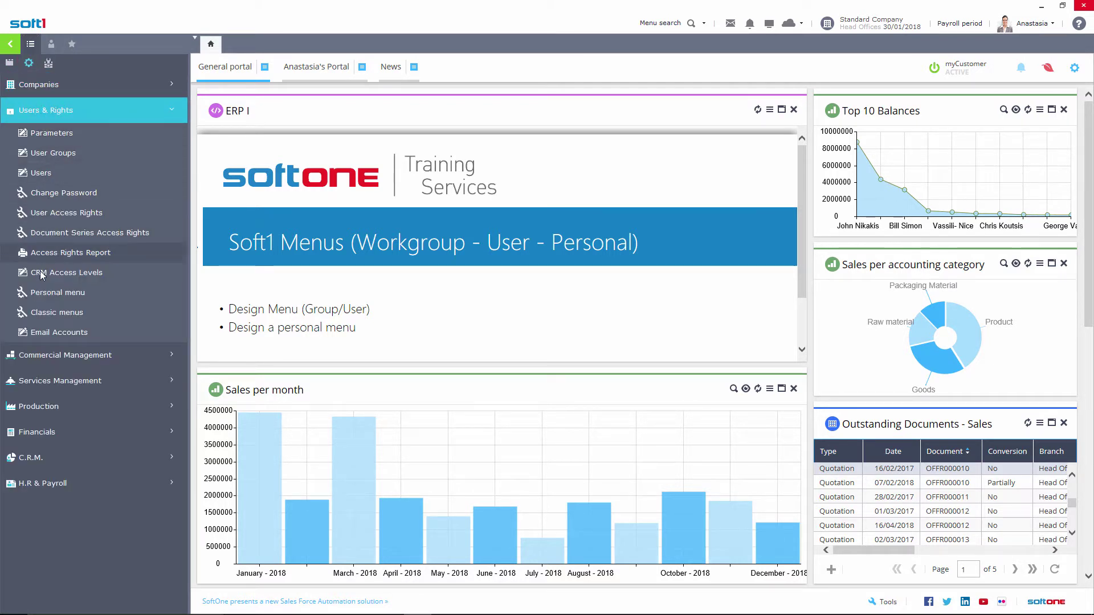
pyautogui.click(64, 313)
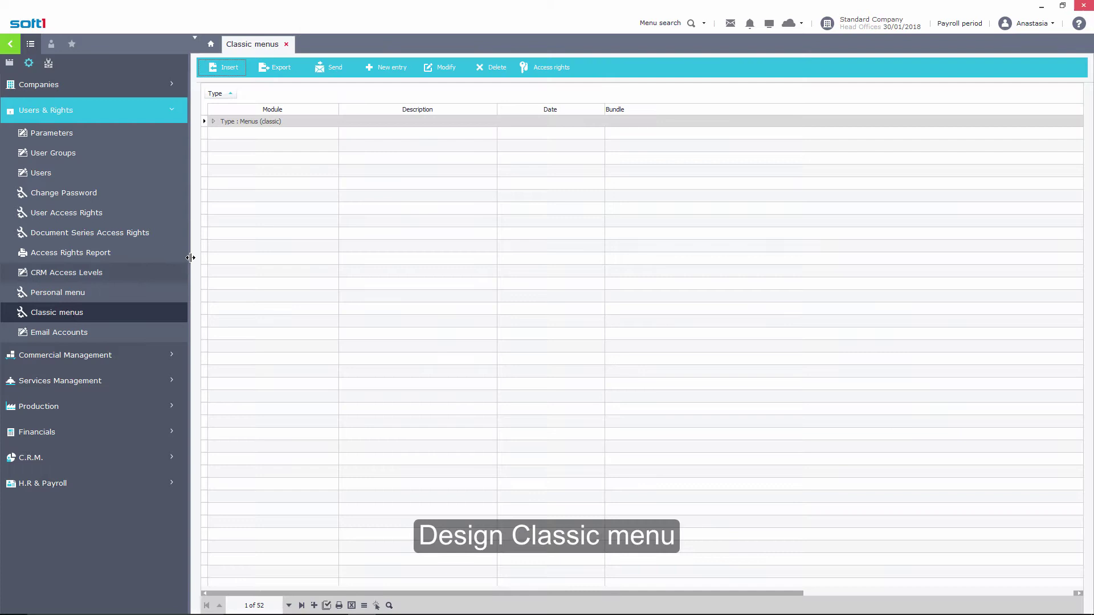
# - Start a new classic menu and add the Sales folder from Jobs > Commercial Management
pyautogui.click(376, 67)
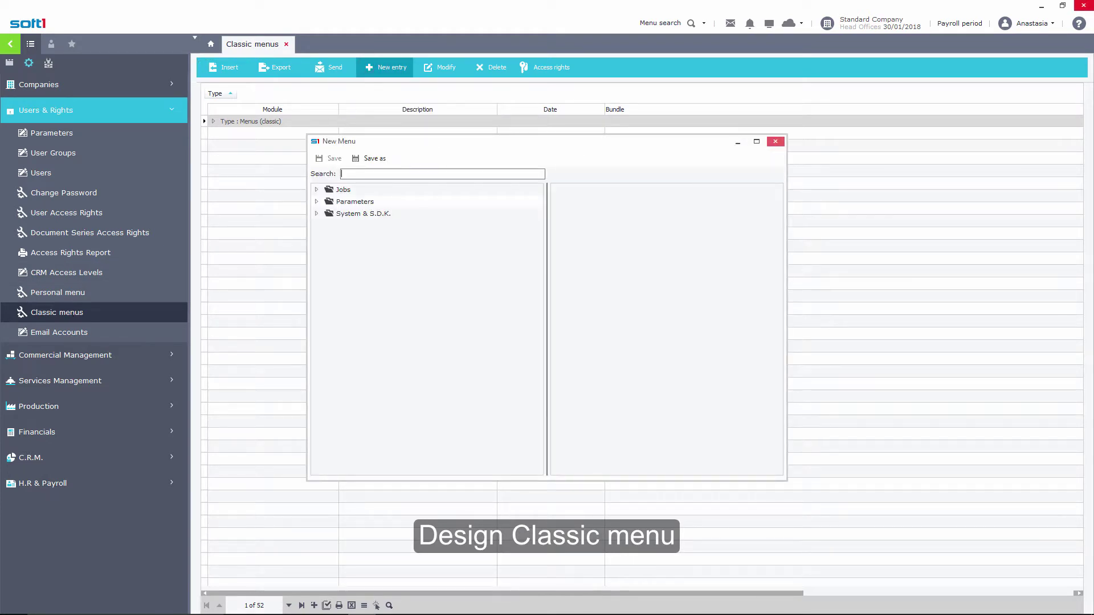
pyautogui.click(316, 190)
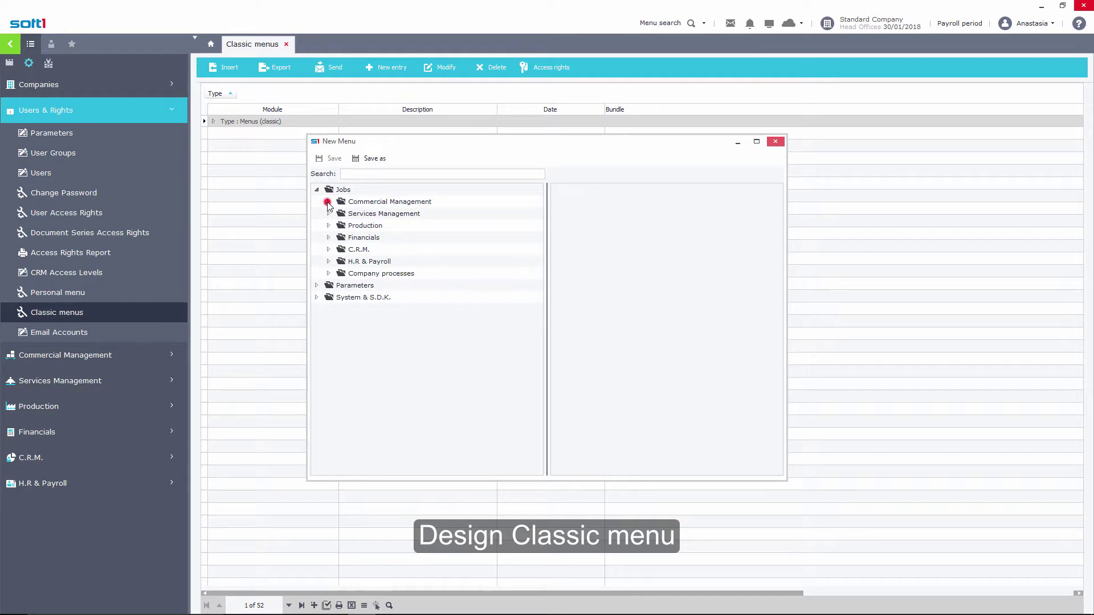
pyautogui.click(327, 201)
pyautogui.moveTo(353, 217); pyautogui.dragTo(575, 204)
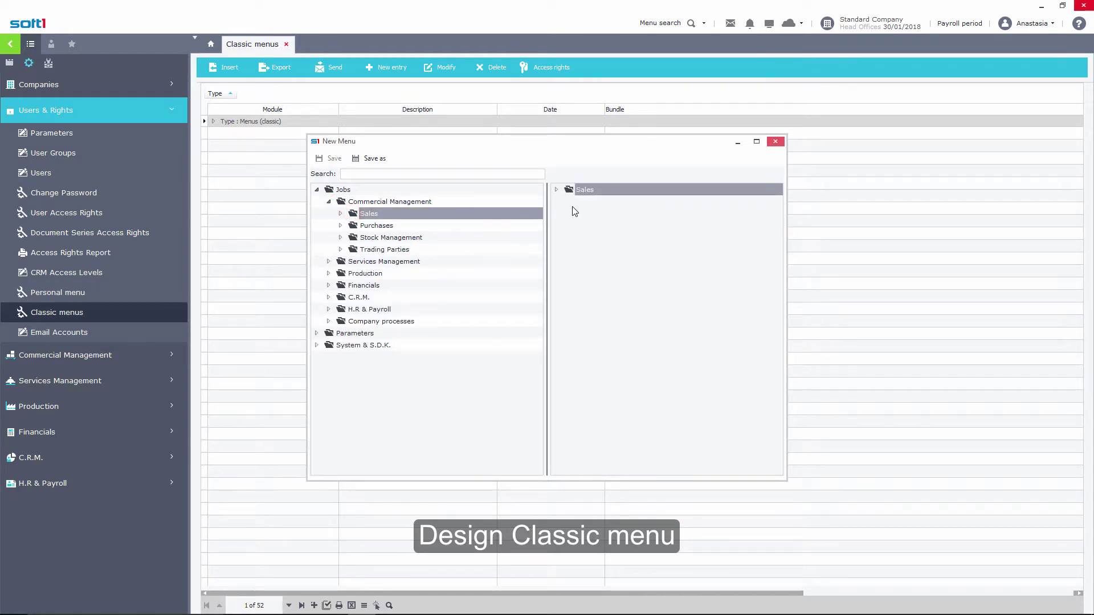
# - Add Change Password, then find 'wire transfer' and add Customer Wire transfers to the menu
pyautogui.click(80, 192)
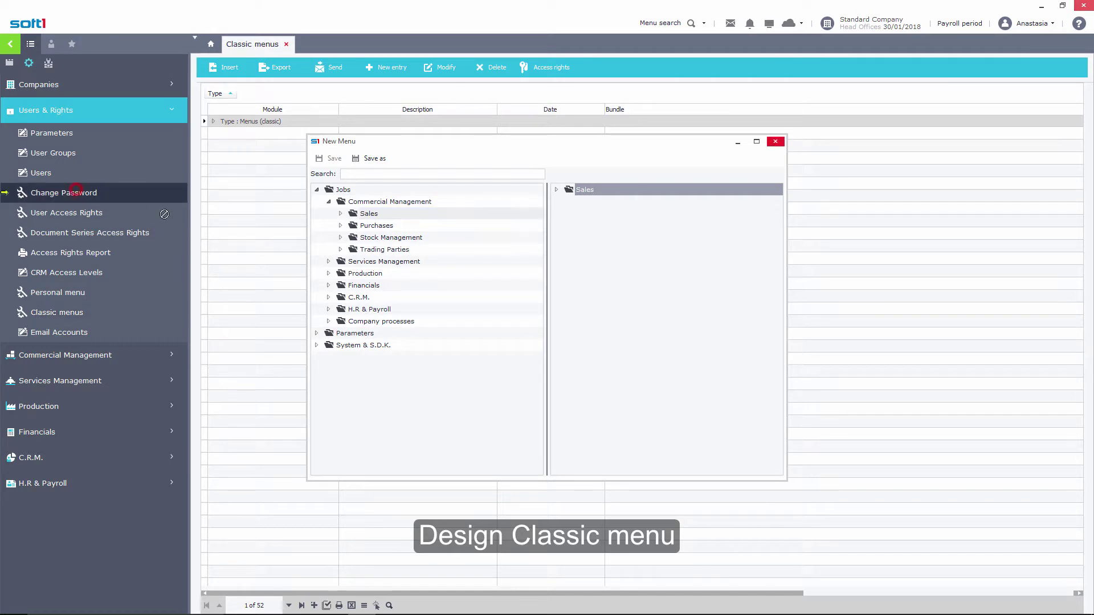
pyautogui.moveTo(583, 235); pyautogui.dragTo(587, 234)
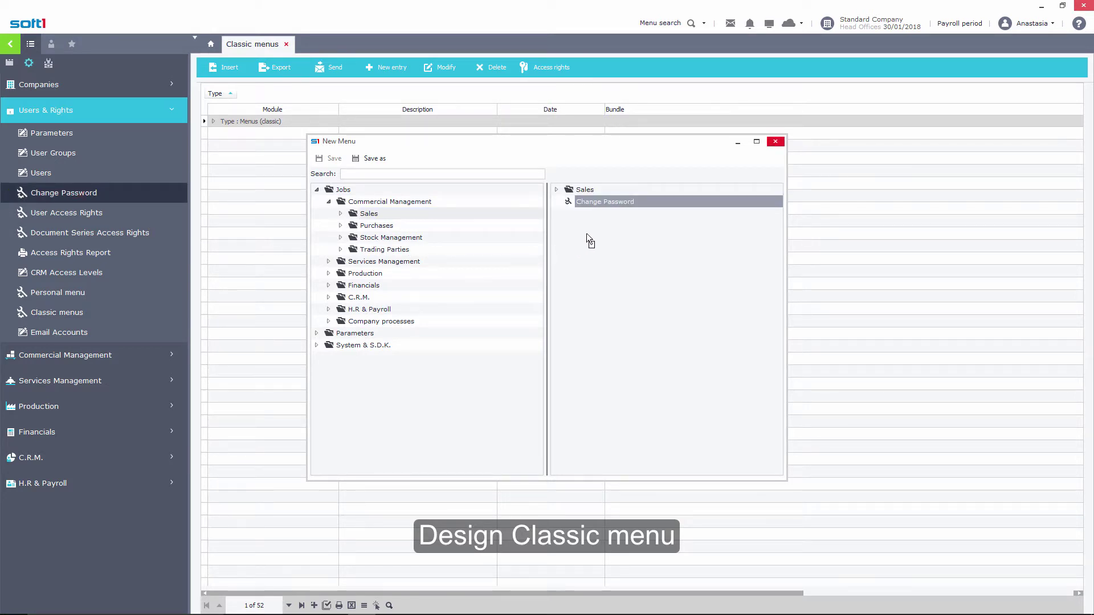
pyautogui.click(353, 177)
pyautogui.write('wire transfer')
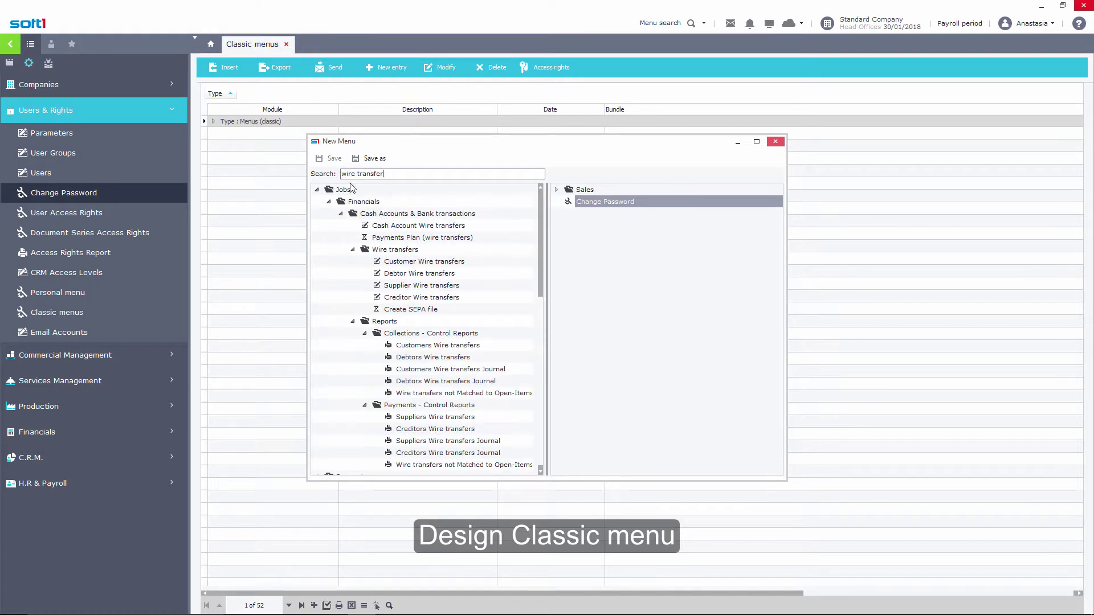
pyautogui.moveTo(410, 262); pyautogui.dragTo(607, 252)
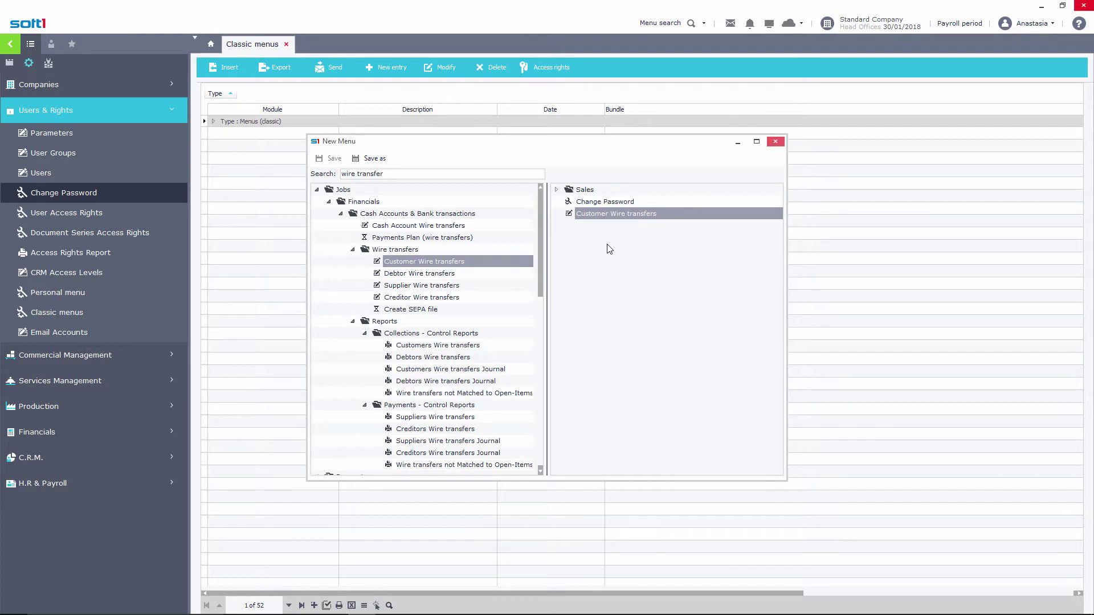
# - Delete the Gift Lists entry from the menu's Sales folder
pyautogui.rightClick(597, 214)
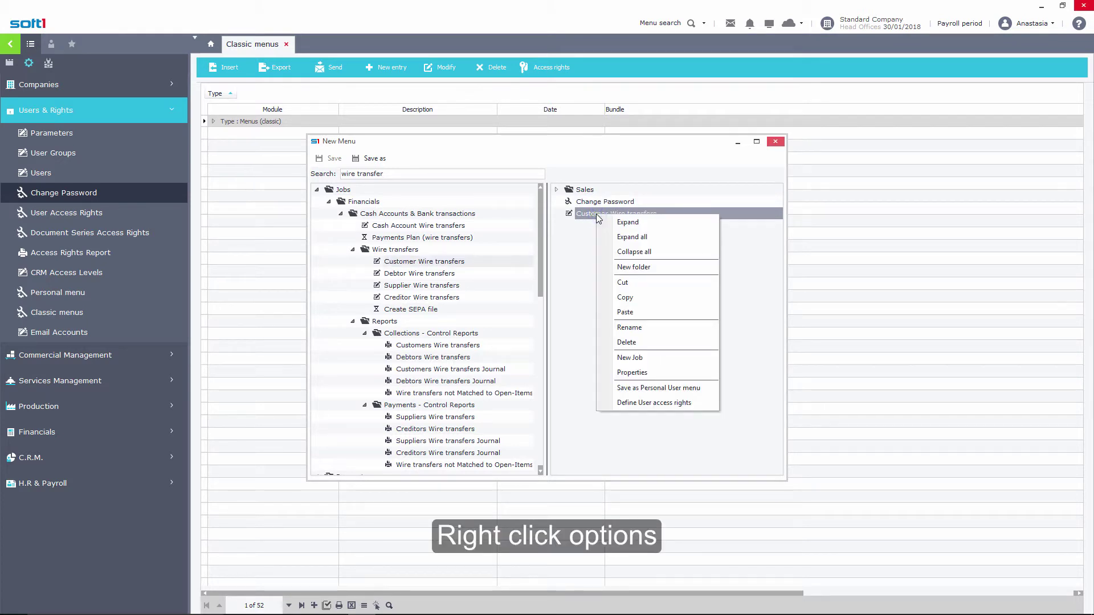
pyautogui.click(597, 214)
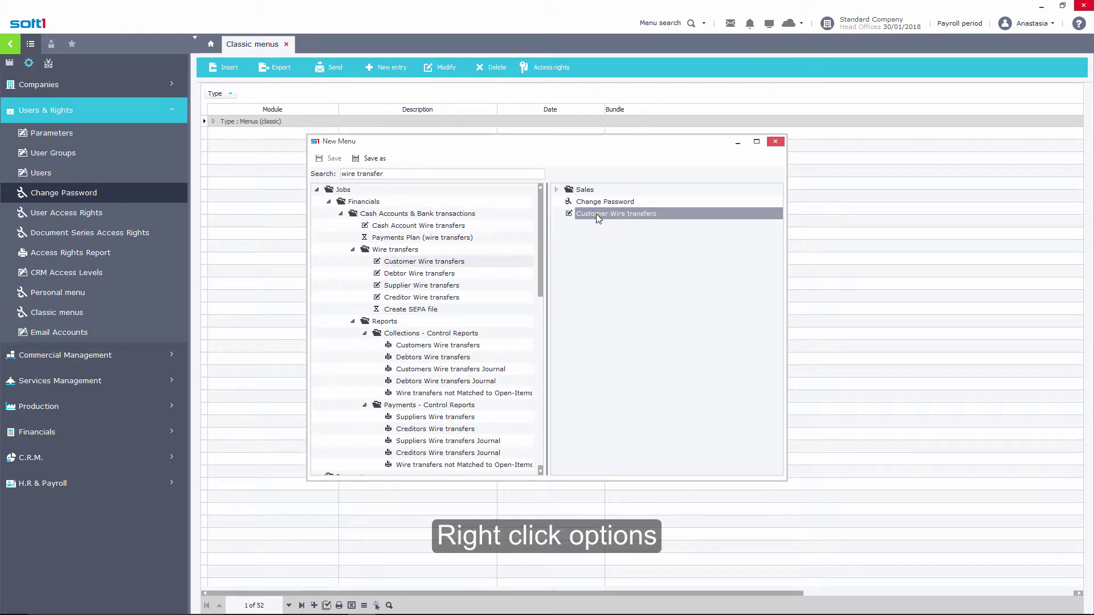
pyautogui.click(556, 191)
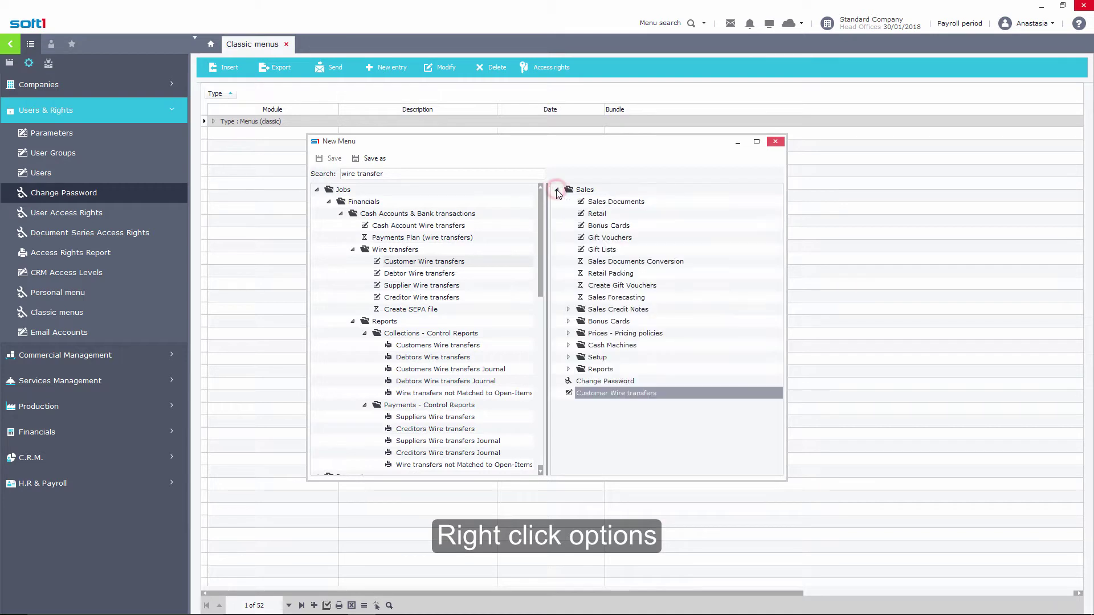
pyautogui.rightClick(603, 249)
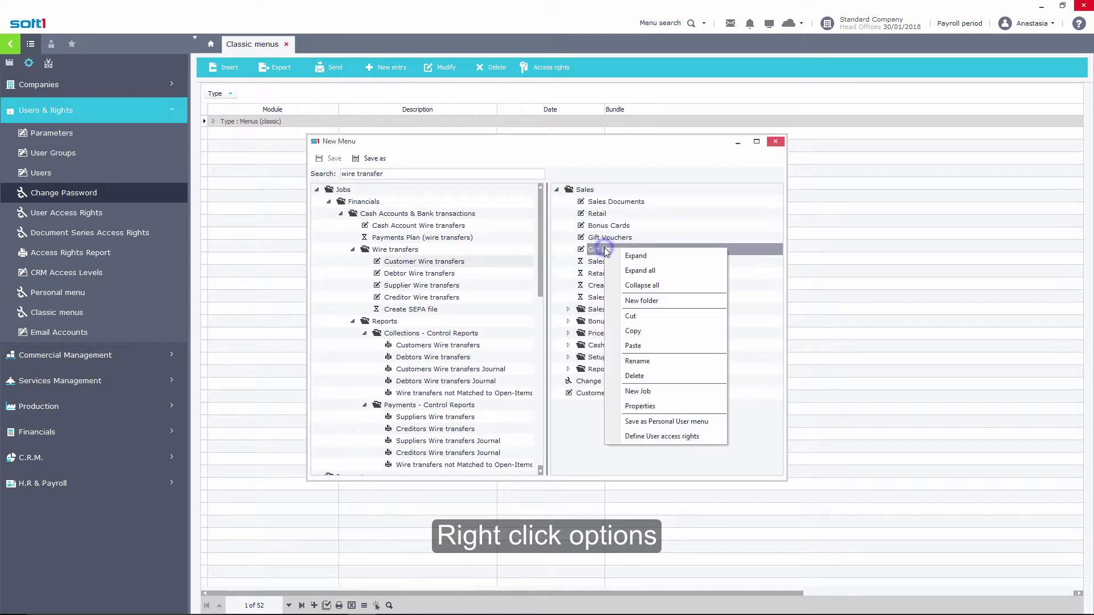
pyautogui.click(622, 375)
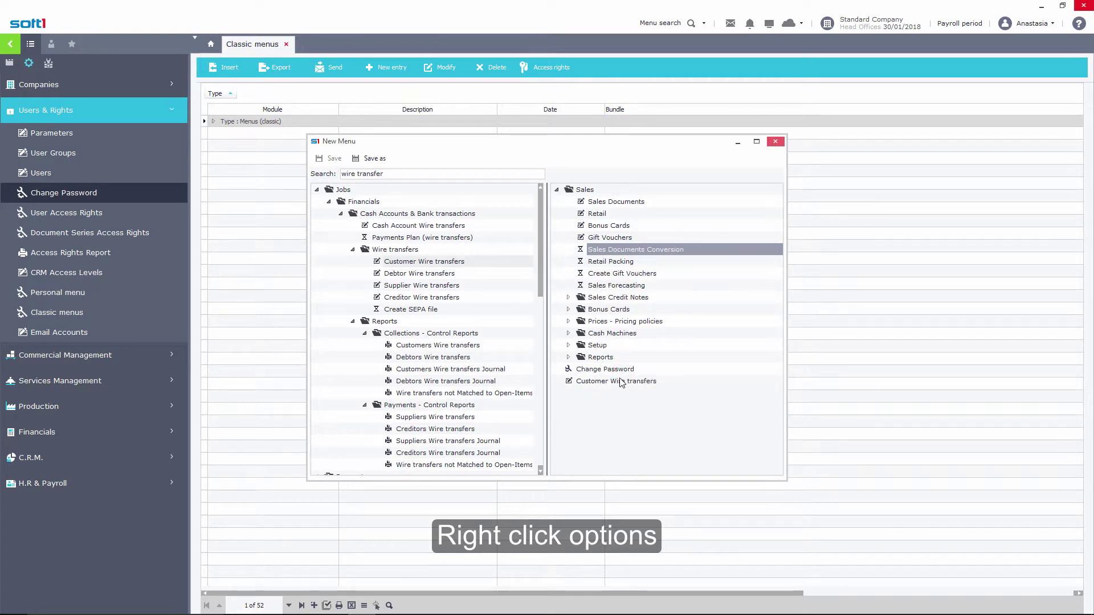
# - Create a New folder and move Customer Wire transfers into it
pyautogui.click(621, 381)
pyautogui.rightClick(620, 382)
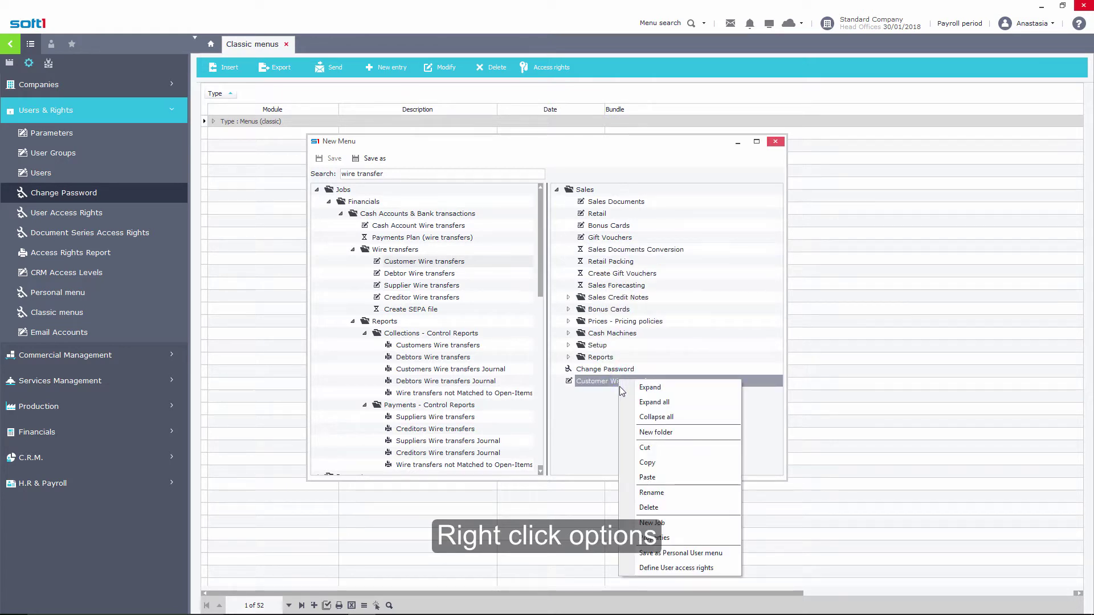
pyautogui.click(649, 433)
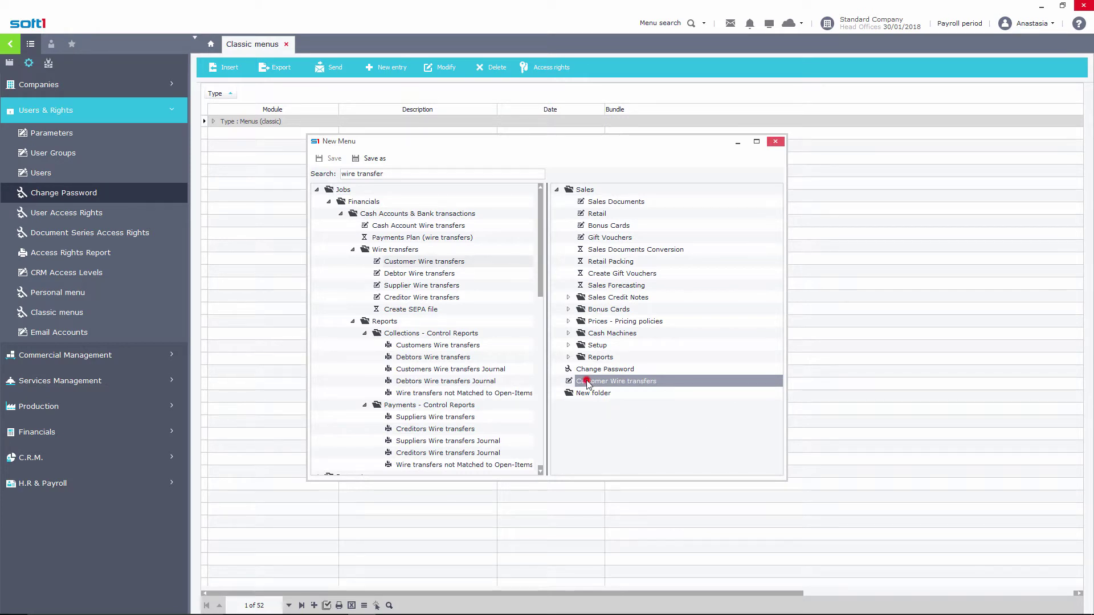
pyautogui.moveTo(583, 376)
pyautogui.mouseDown()
pyautogui.moveTo(590, 397)
pyautogui.moveTo(591, 372)
pyautogui.moveTo(588, 385)
pyautogui.mouseUp()
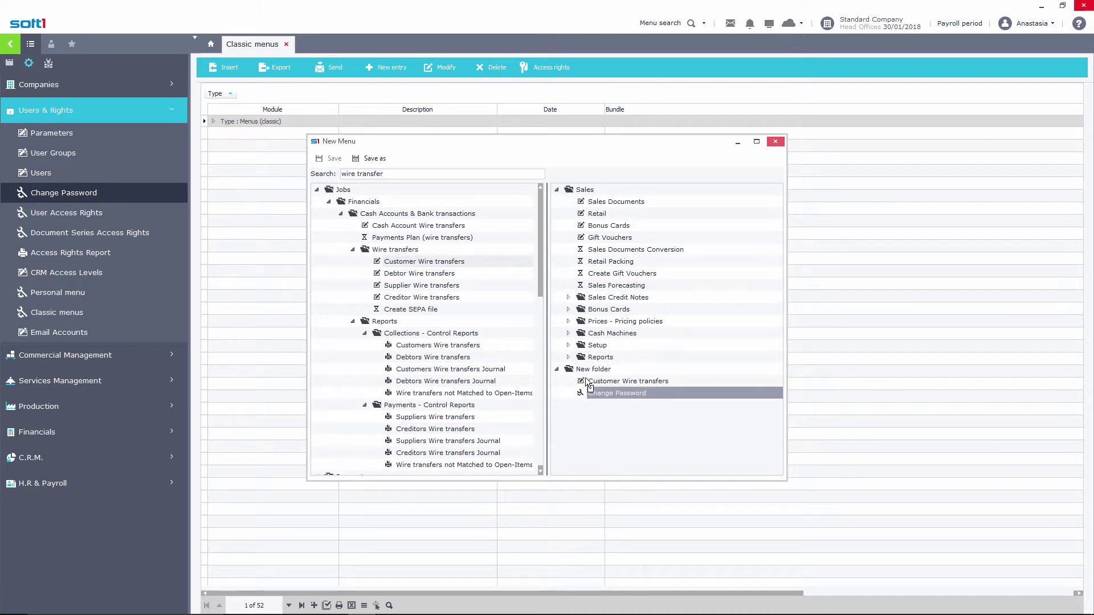
# - Start a File (OS directory) custom job for Change Password, then cancel without setting job parameters
pyautogui.rightClick(615, 393)
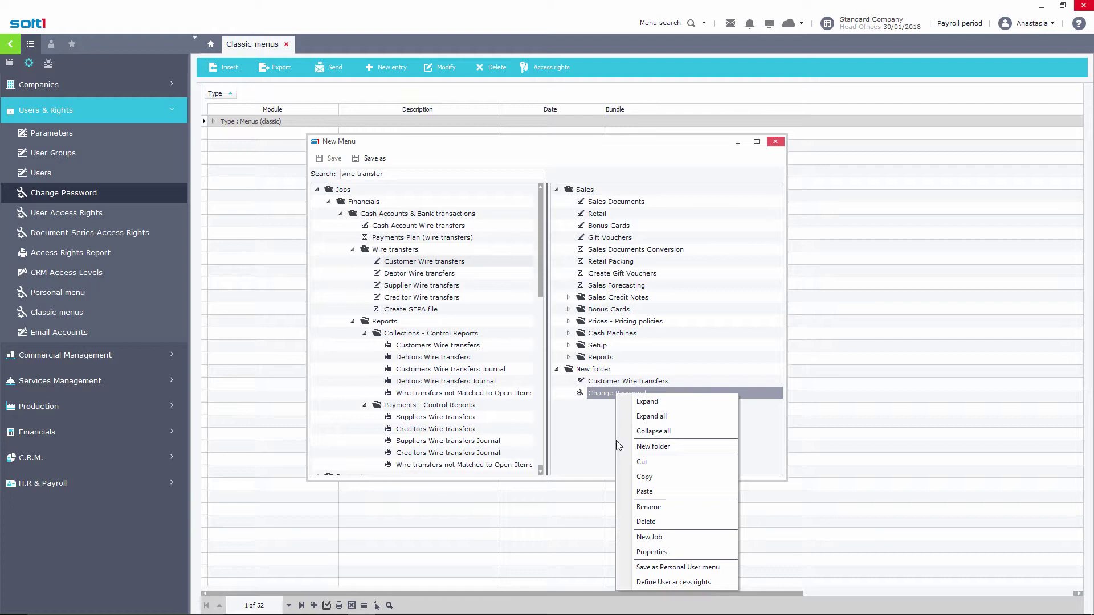
pyautogui.click(650, 537)
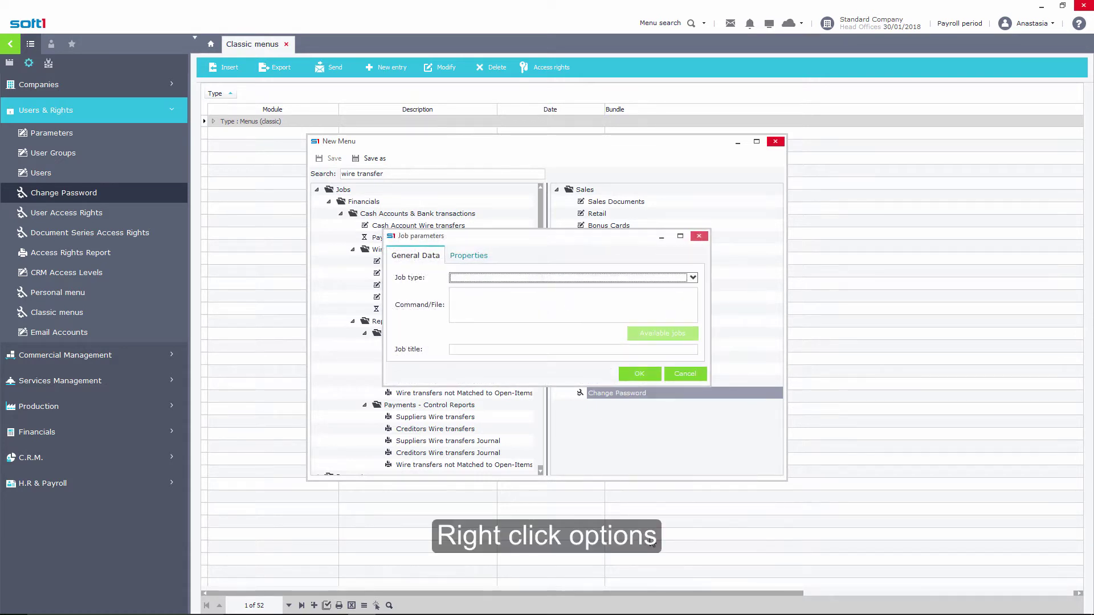
pyautogui.click(693, 277)
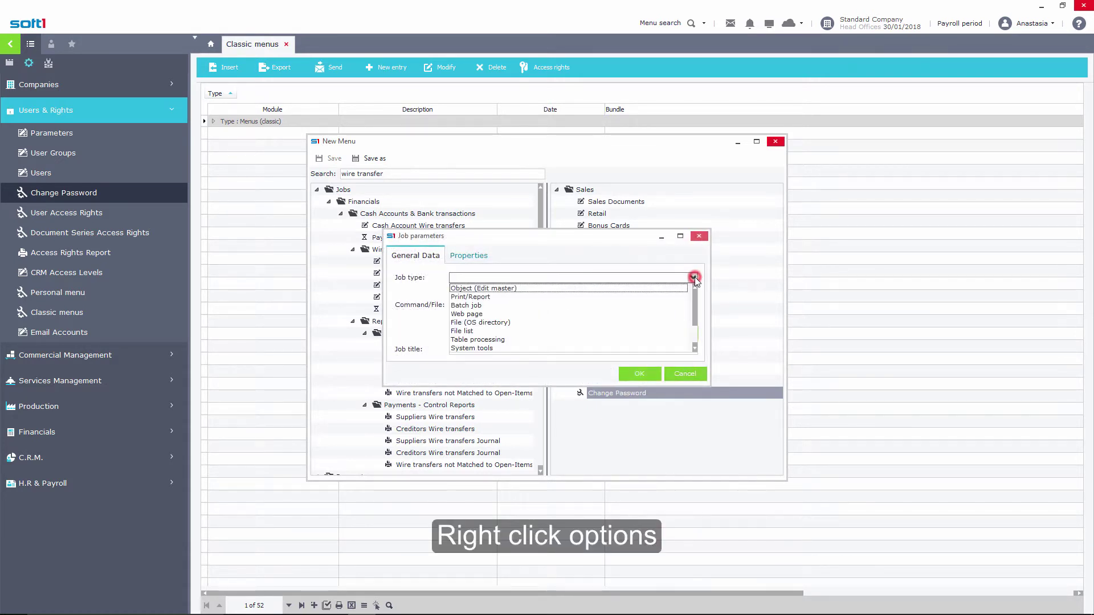
pyautogui.click(644, 323)
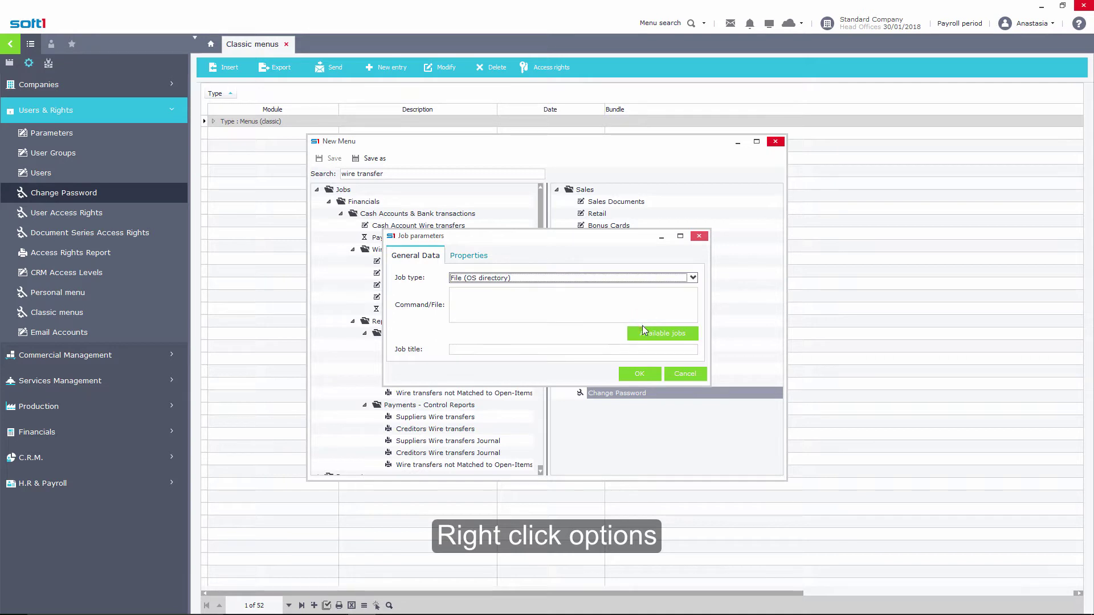
pyautogui.click(661, 332)
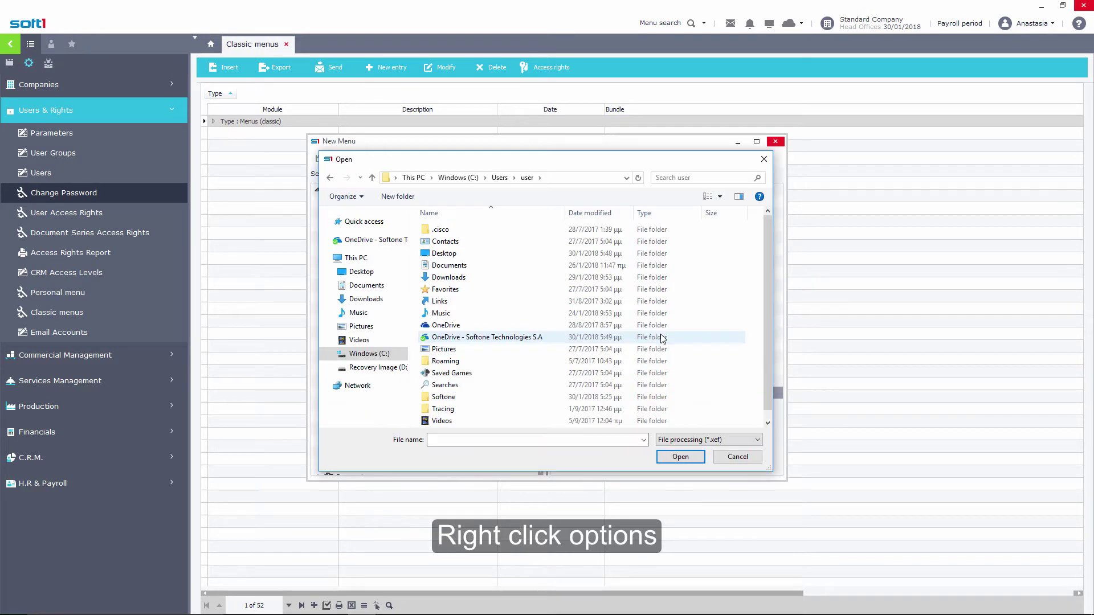
pyautogui.click(737, 456)
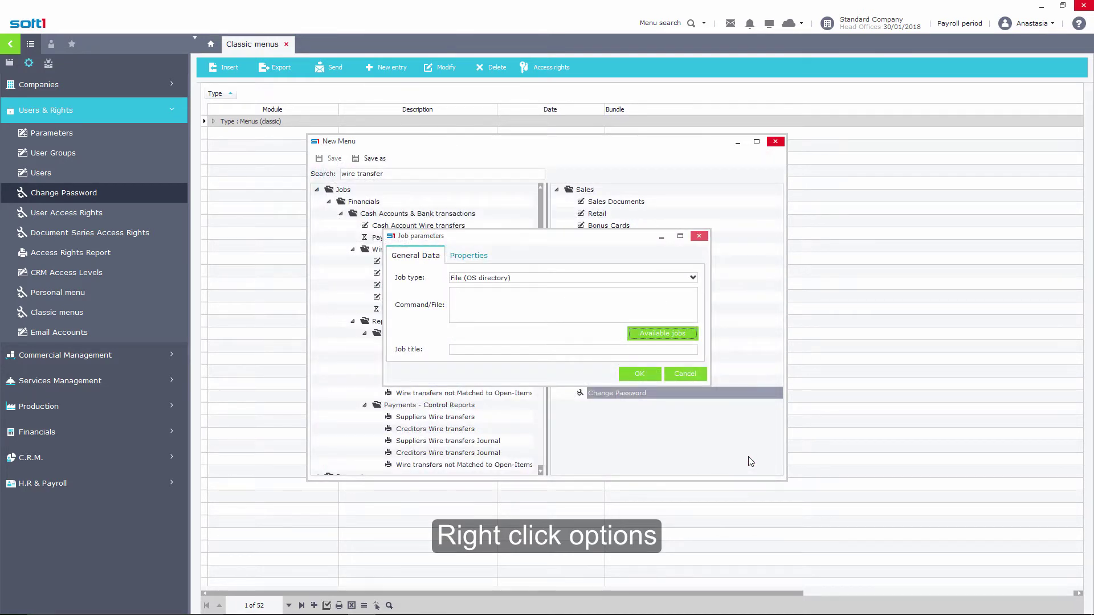
pyautogui.click(694, 375)
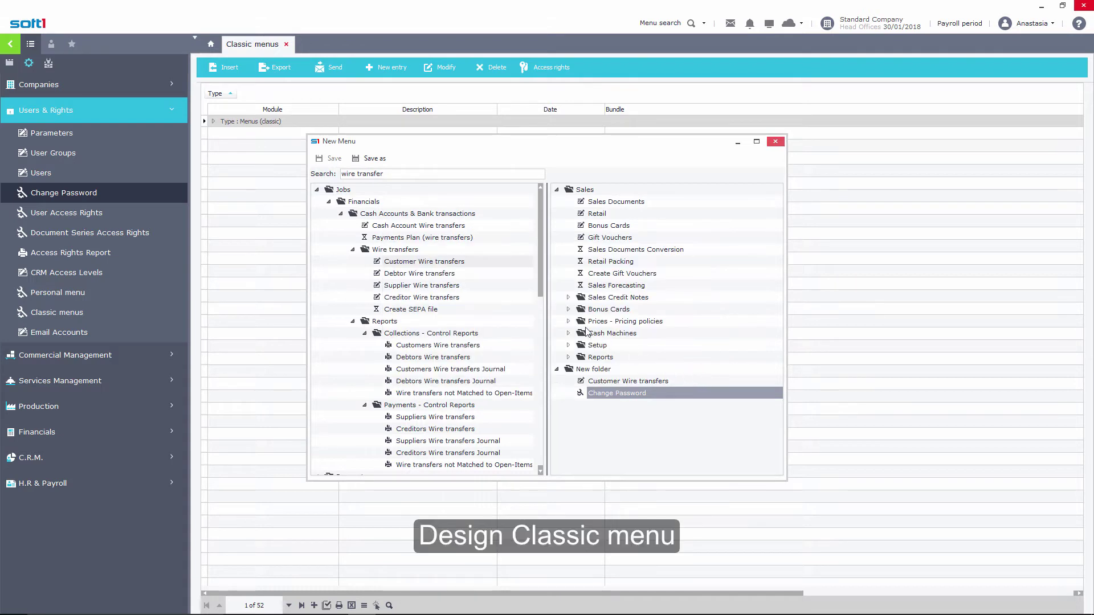
# - Save the menu with the description 'New Group menu' and expand the Menus (classic) list
pyautogui.click(375, 159)
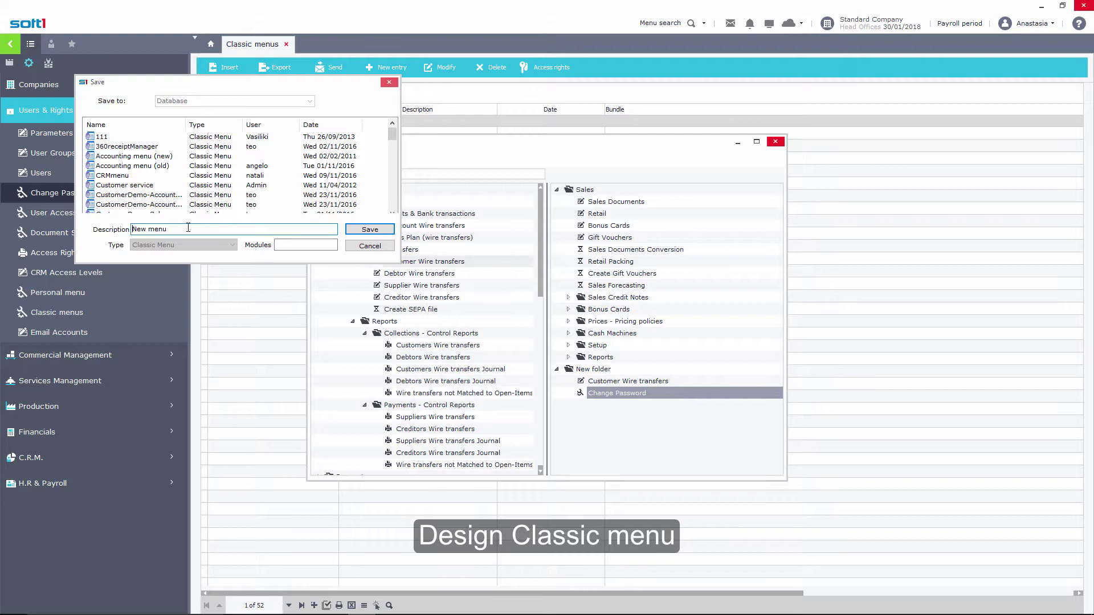
pyautogui.click(146, 229)
pyautogui.write('Group')
pyautogui.click(362, 230)
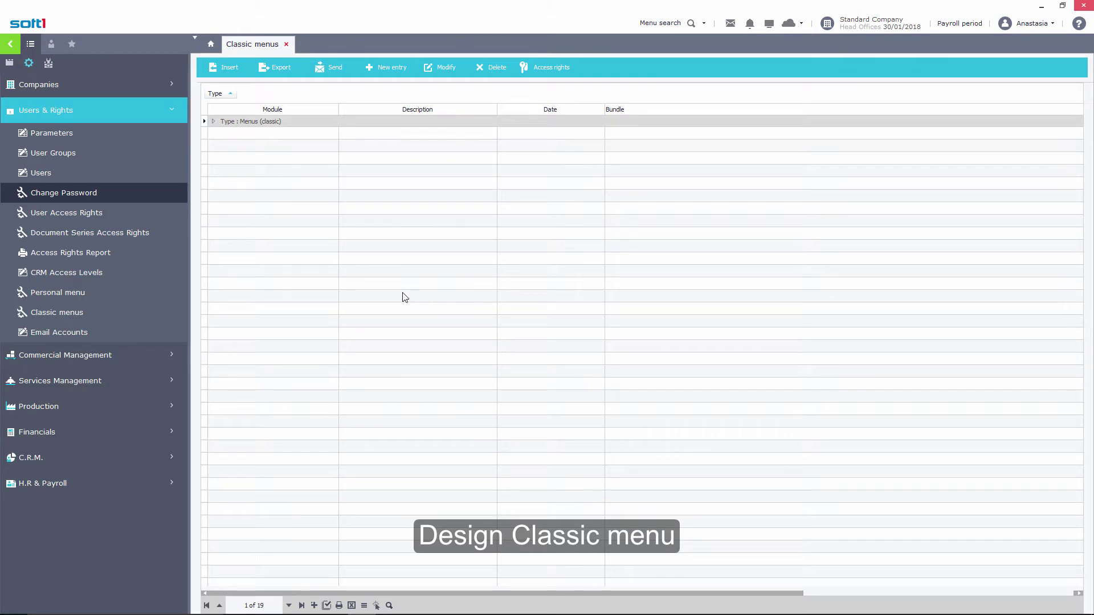
pyautogui.click(212, 121)
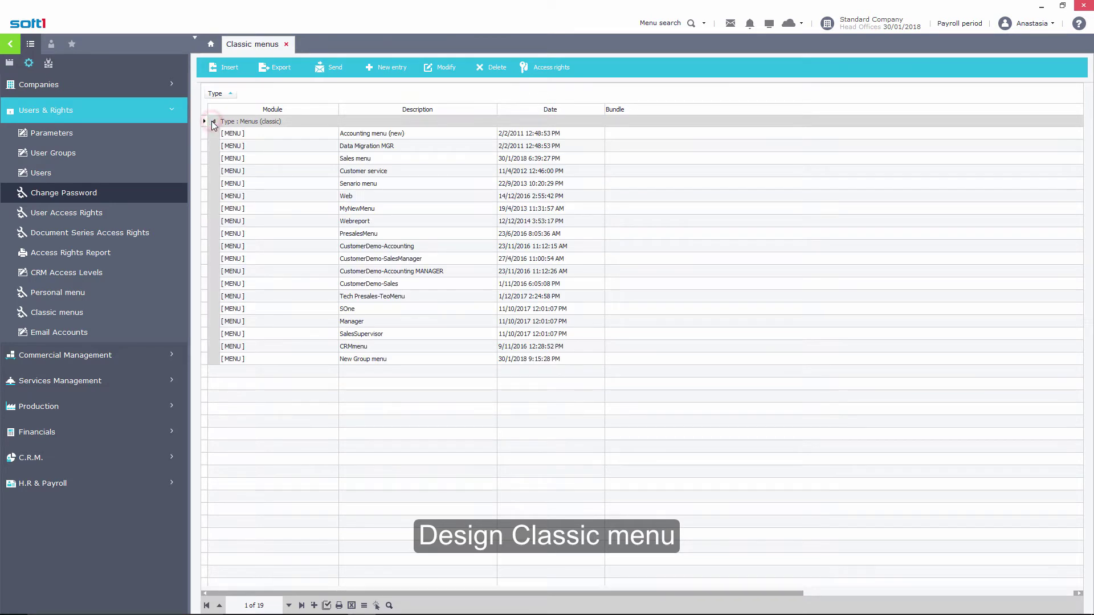
# - Open the Sales menu and New Group menu designers side by side
pyautogui.doubleClick(266, 159)
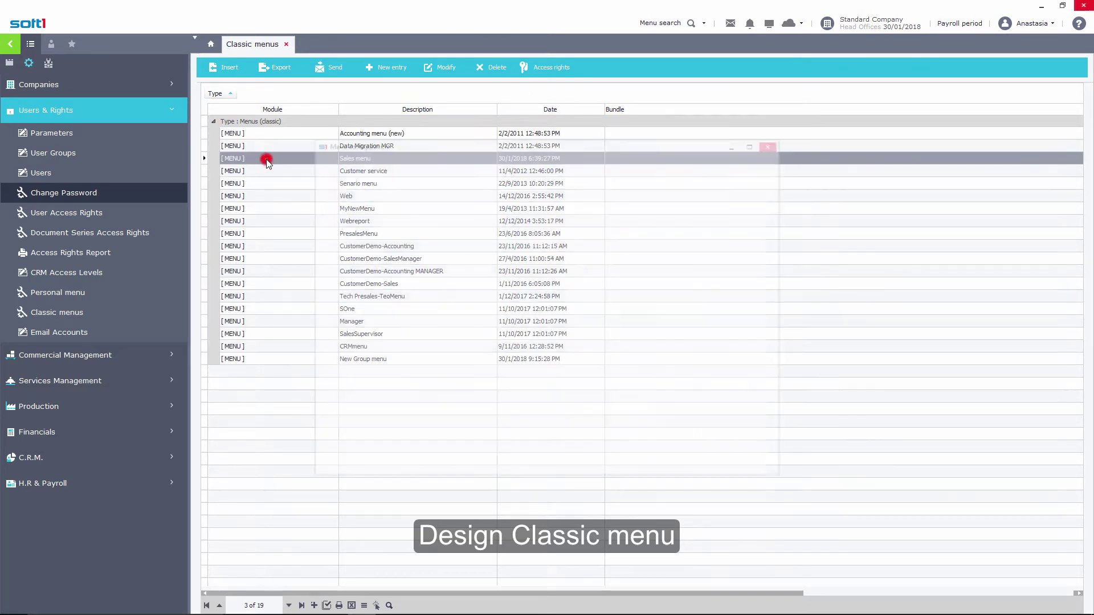
pyautogui.moveTo(370, 142); pyautogui.dragTo(59, 15)
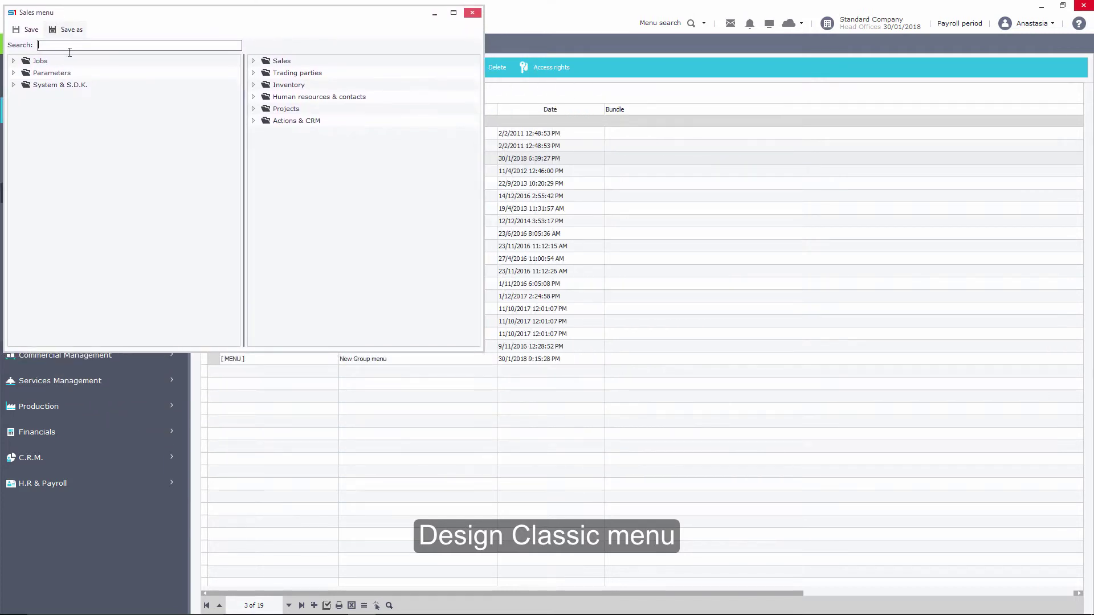
pyautogui.doubleClick(409, 362)
pyautogui.moveTo(414, 149); pyautogui.dragTo(609, 20)
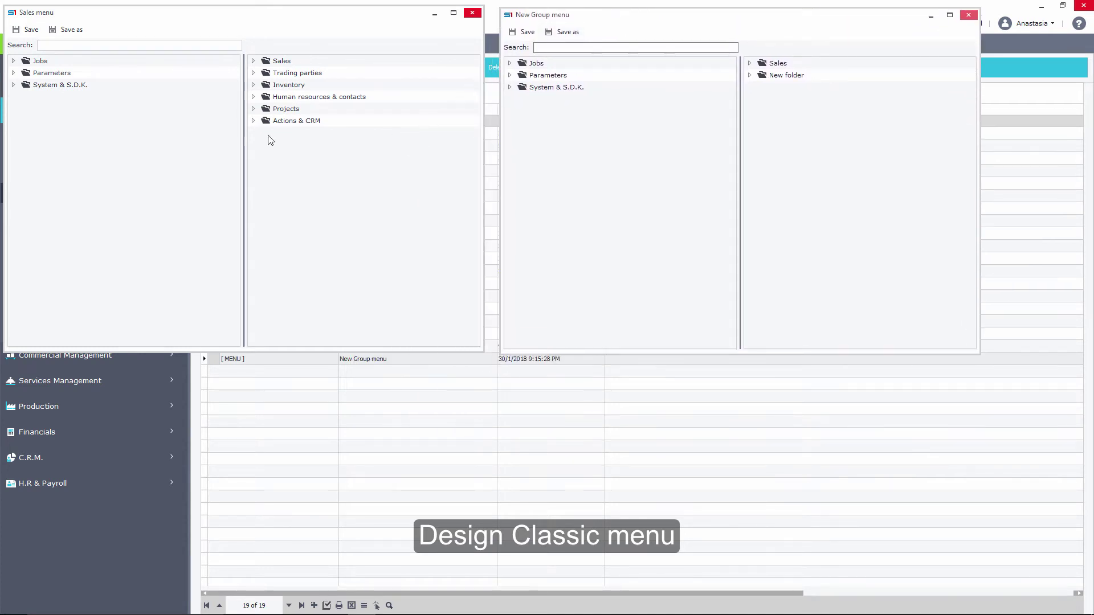
# - Copy Personal calendar and e-mails into New Group menu, save it, and close the Sales menu
pyautogui.click(254, 121)
pyautogui.moveTo(292, 133); pyautogui.dragTo(789, 118)
pyautogui.moveTo(308, 205); pyautogui.dragTo(804, 154)
pyautogui.click(526, 32)
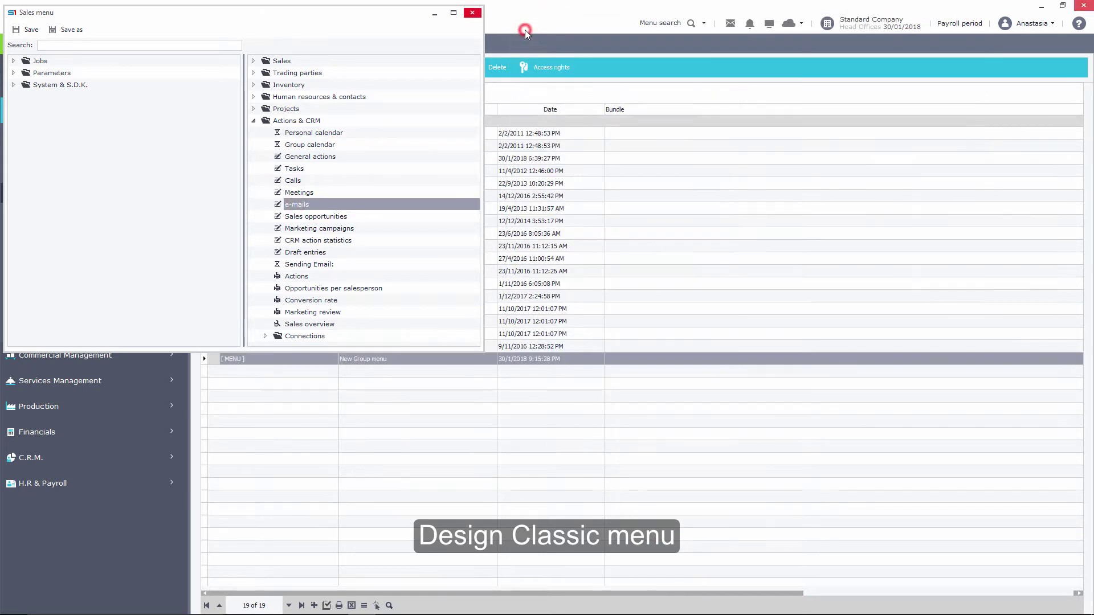
pyautogui.click(472, 12)
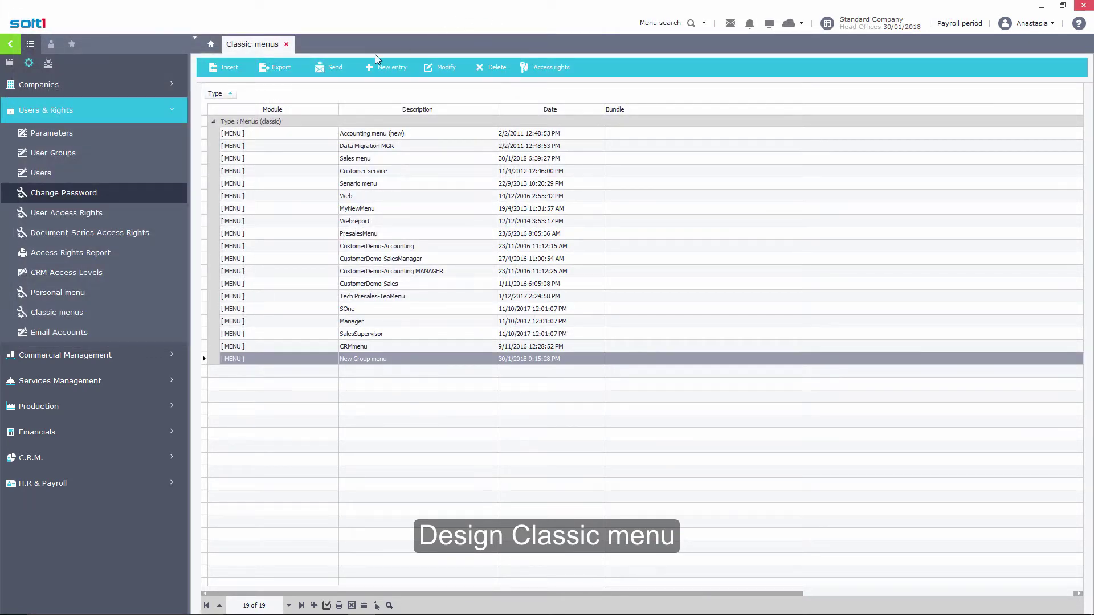
# - Set the Presales group's Menu (classic) to New Group menu and save the group
pyautogui.click(71, 153)
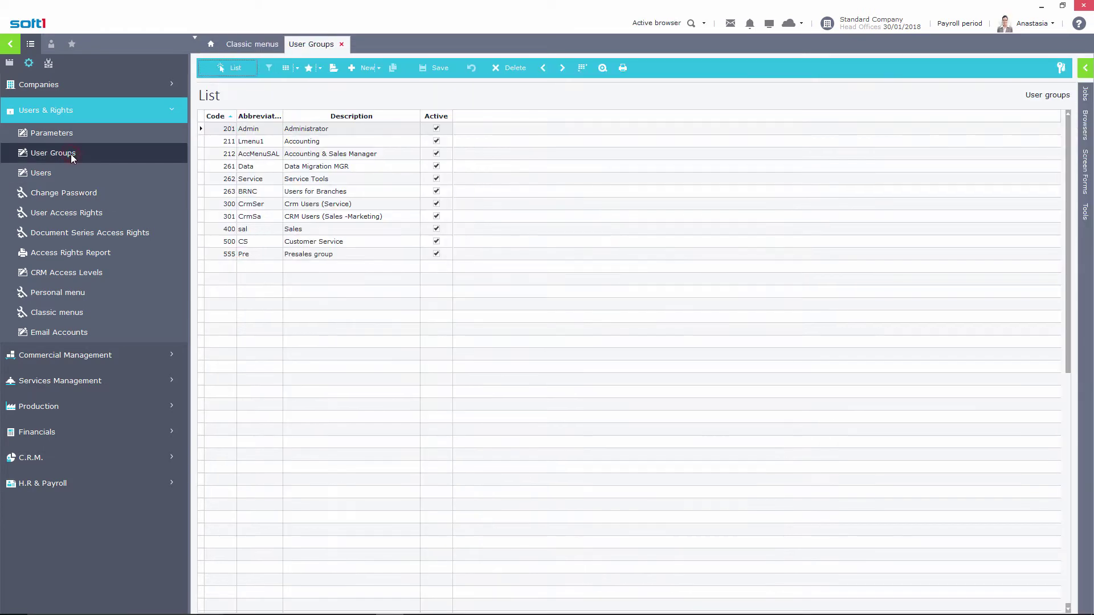
pyautogui.click(308, 256)
pyautogui.doubleClick(307, 257)
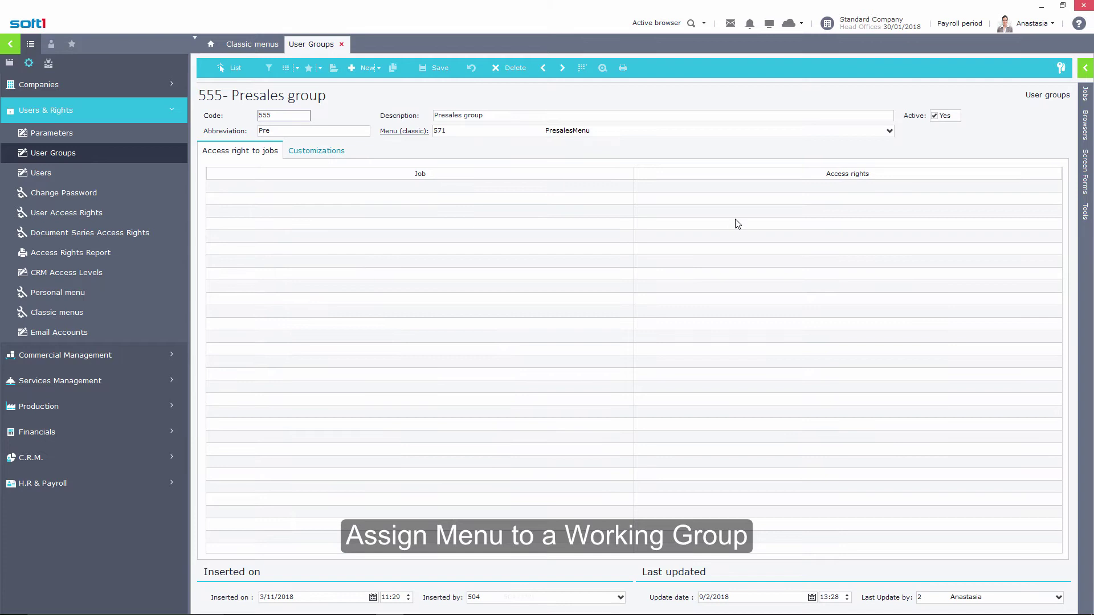
pyautogui.click(889, 131)
pyautogui.write('New')
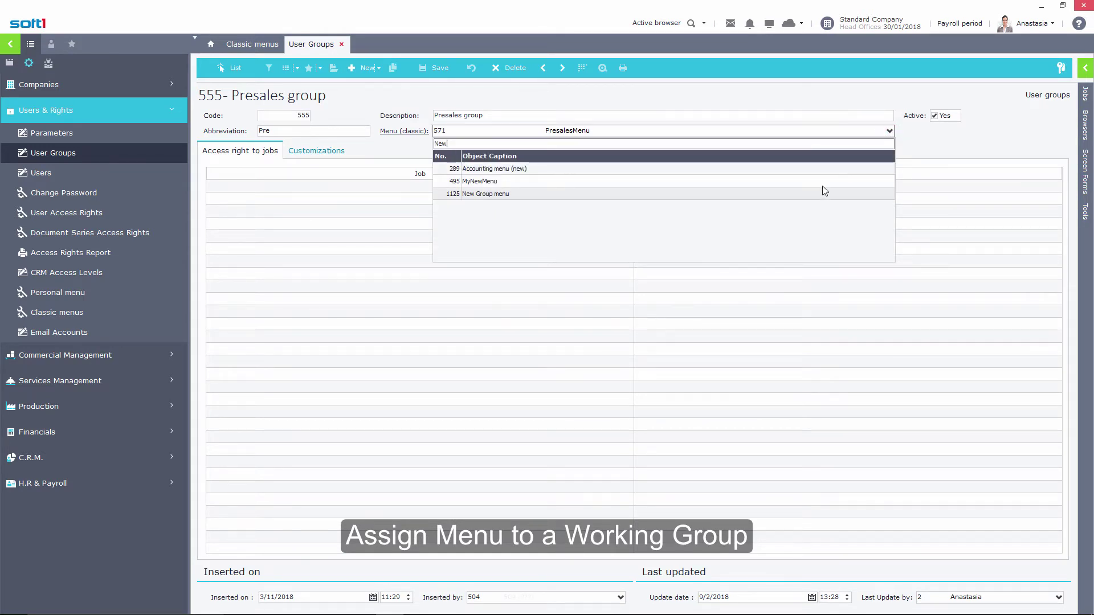
pyautogui.click(817, 194)
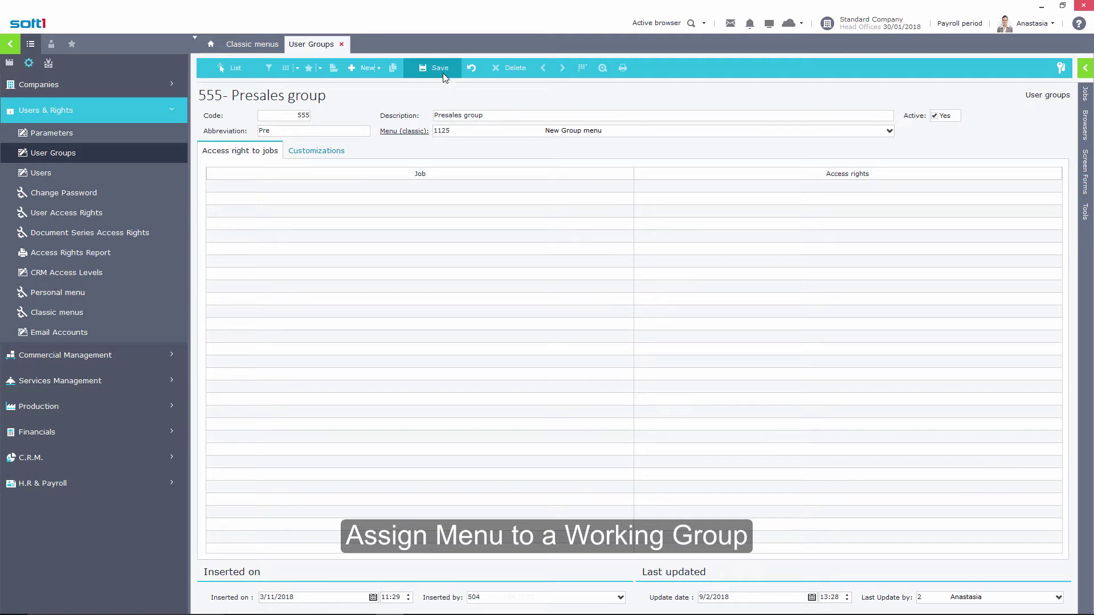
pyautogui.click(443, 72)
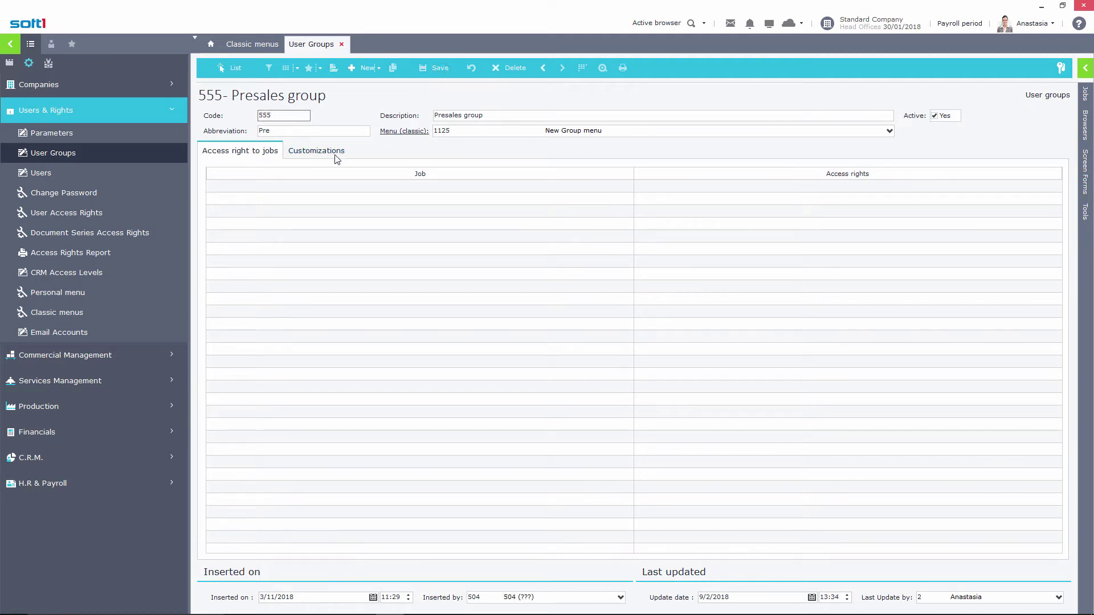
# - Put the user in the 555 Presales group and save their record
pyautogui.click(153, 175)
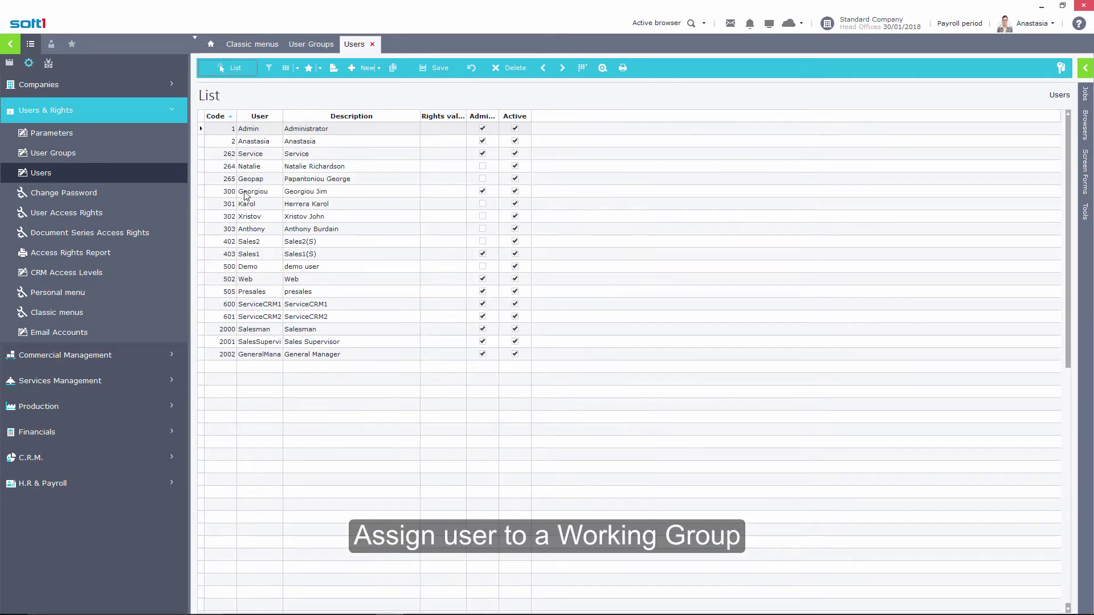
pyautogui.doubleClick(354, 166)
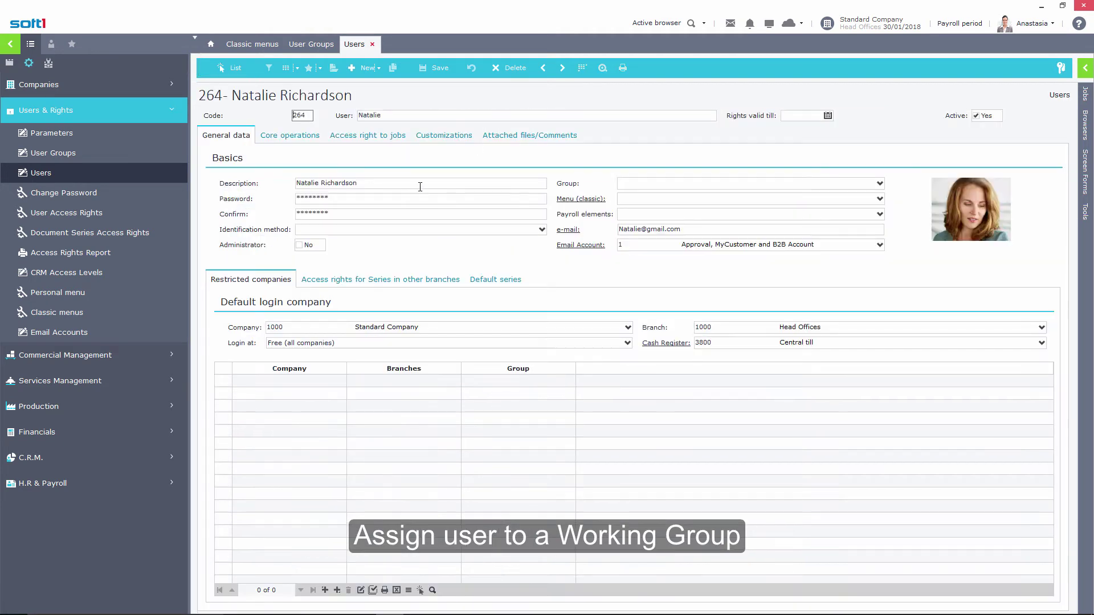
pyautogui.click(880, 184)
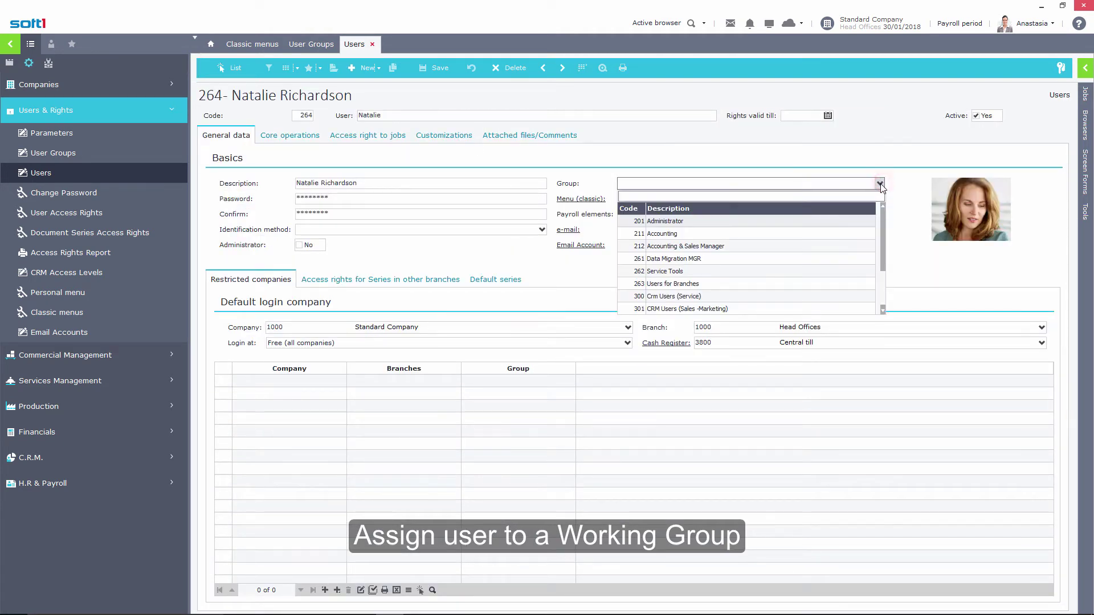
pyautogui.write('Pre')
pyautogui.click(838, 221)
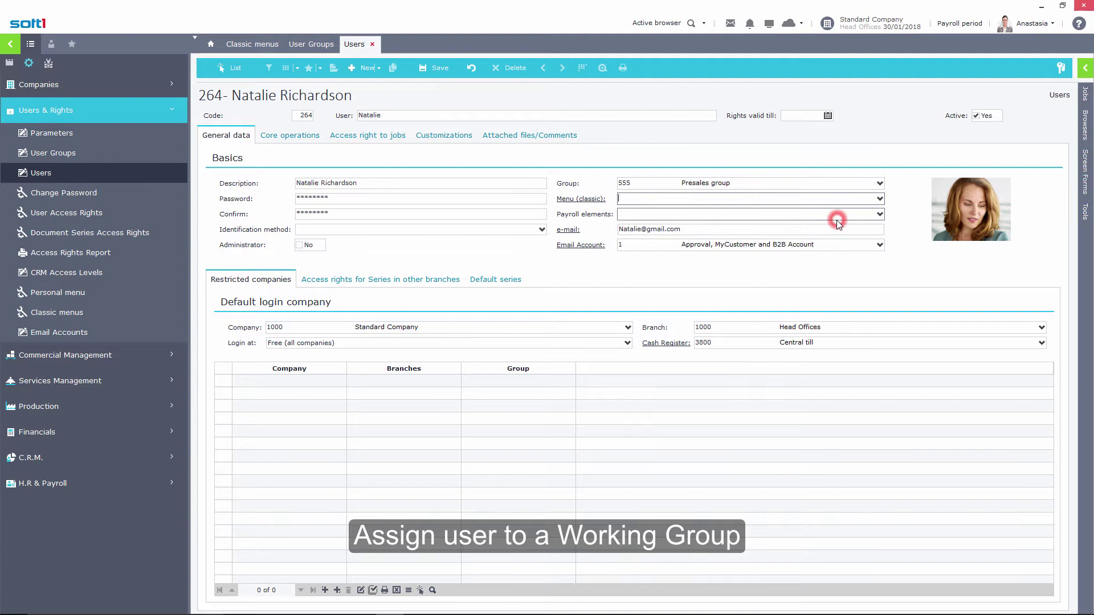
pyautogui.click(440, 70)
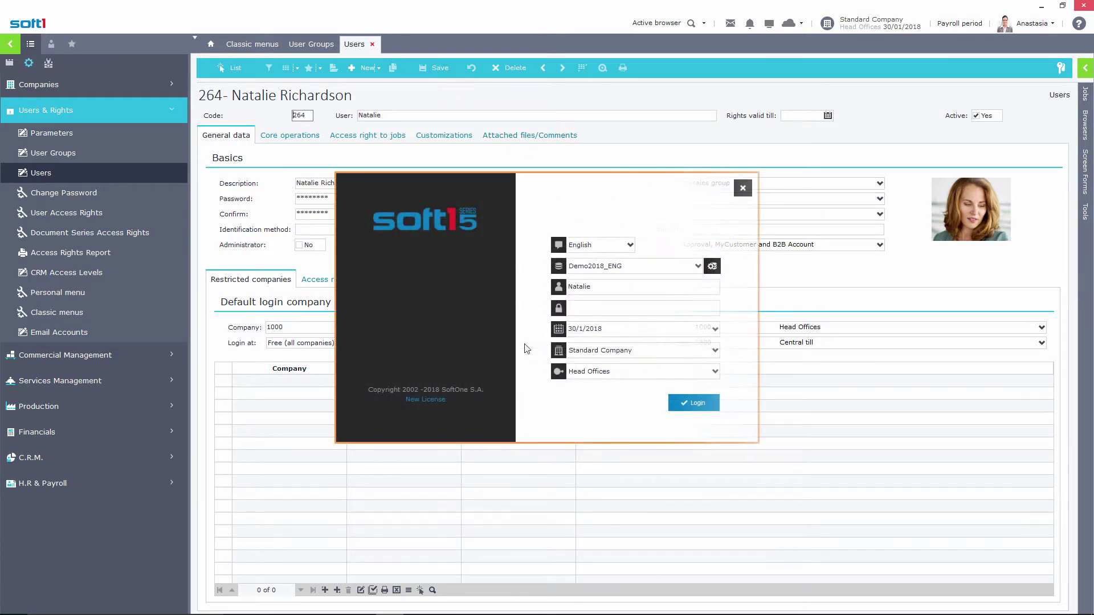
pyautogui.click(591, 309)
pyautogui.write('****')
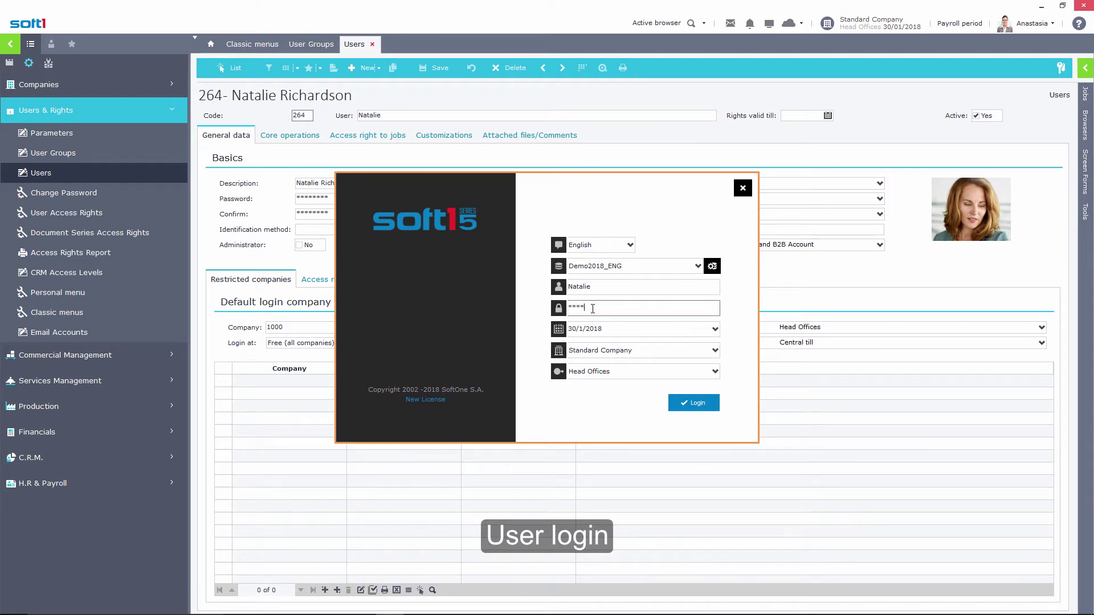
pyautogui.click(694, 403)
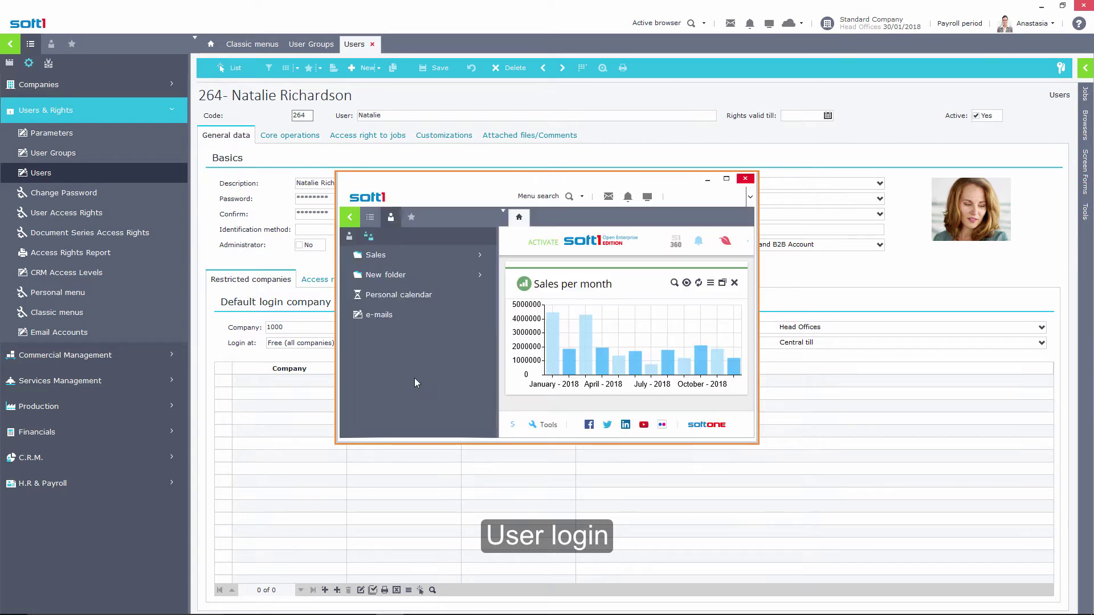
pyautogui.click(392, 276)
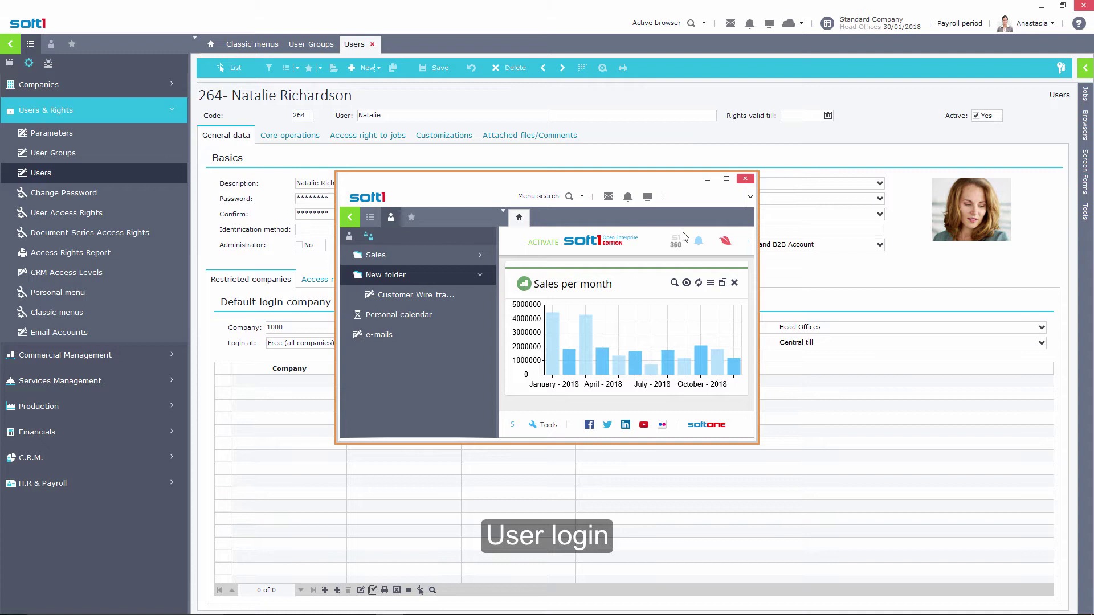
pyautogui.click(744, 180)
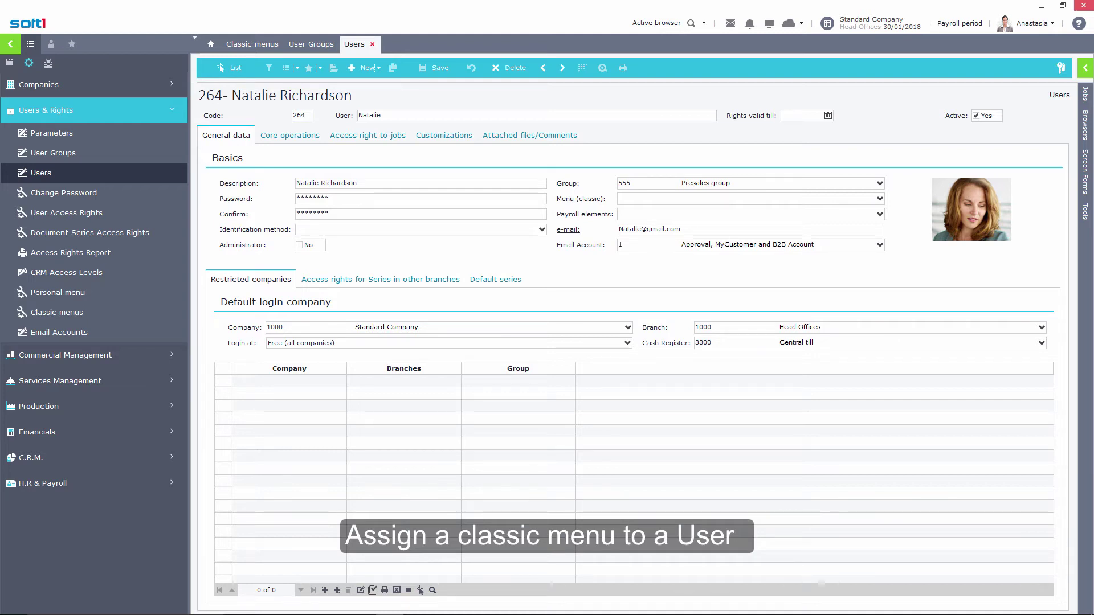
# - Set the user's Menu (classic) to 289 Accounting menu (new) and save
pyautogui.click(881, 198)
pyautogui.click(838, 236)
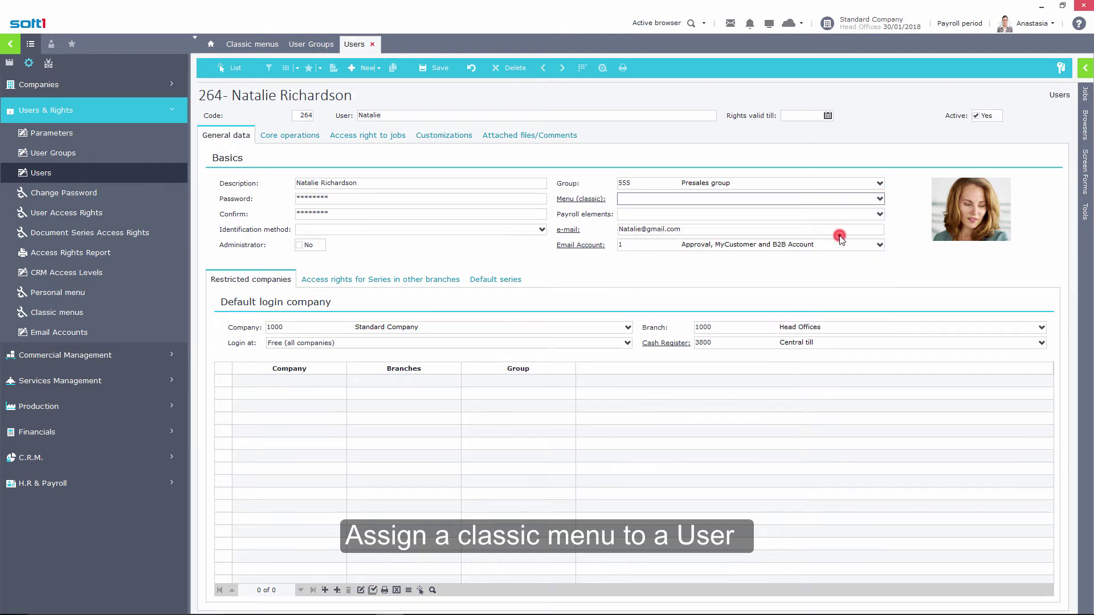
pyautogui.click(440, 72)
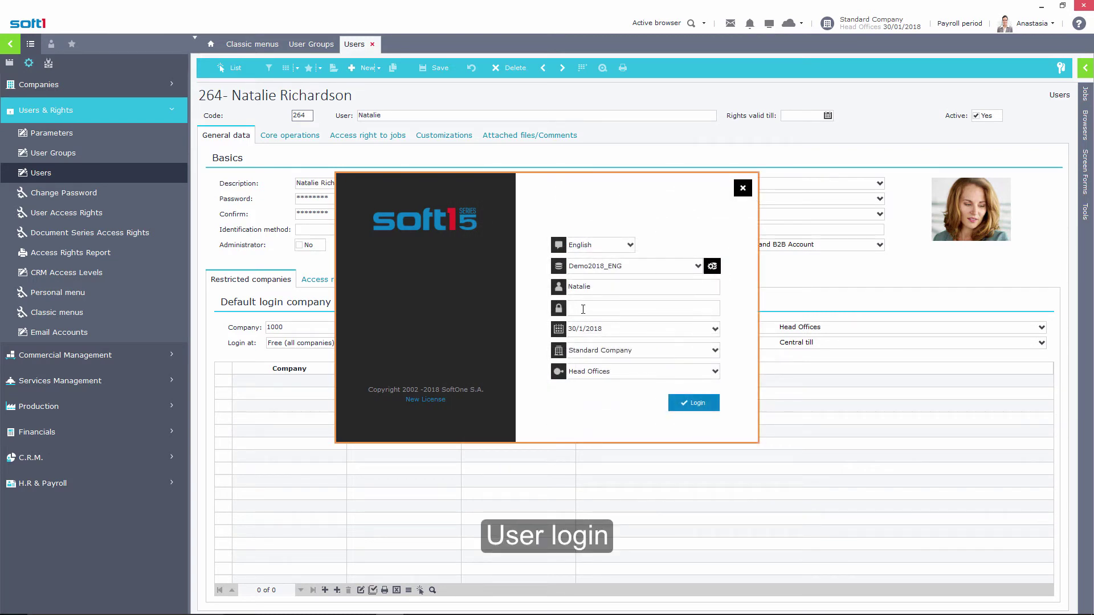
# - Sign in as the user with their password to check the new menu's folders
pyautogui.click(583, 309)
pyautogui.click(696, 405)
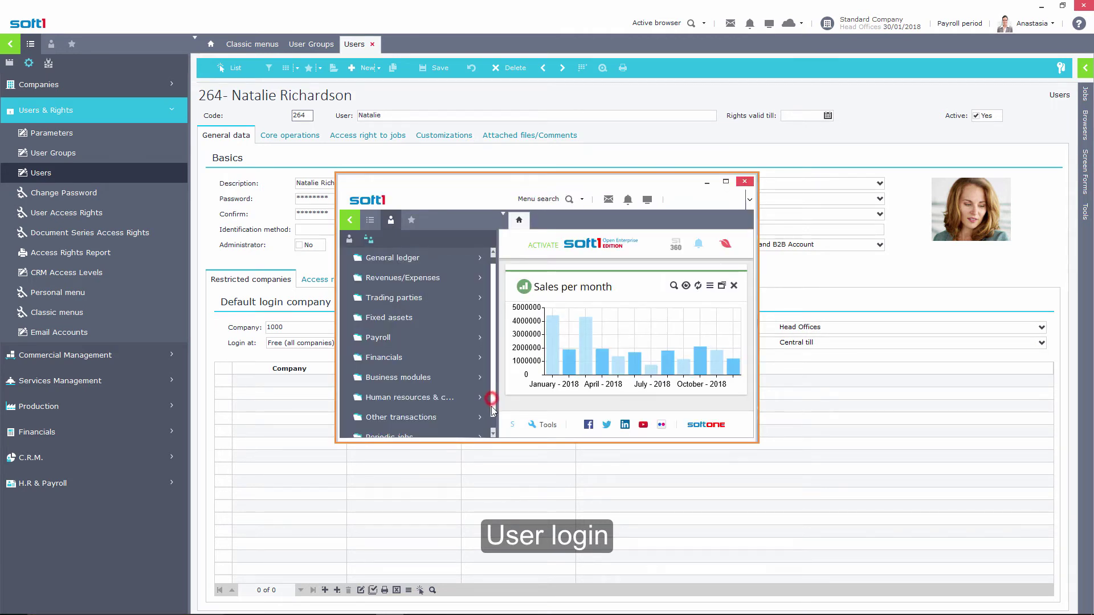
pyautogui.scroll(-1, 494, 422)
pyautogui.scroll(1, 491, 409)
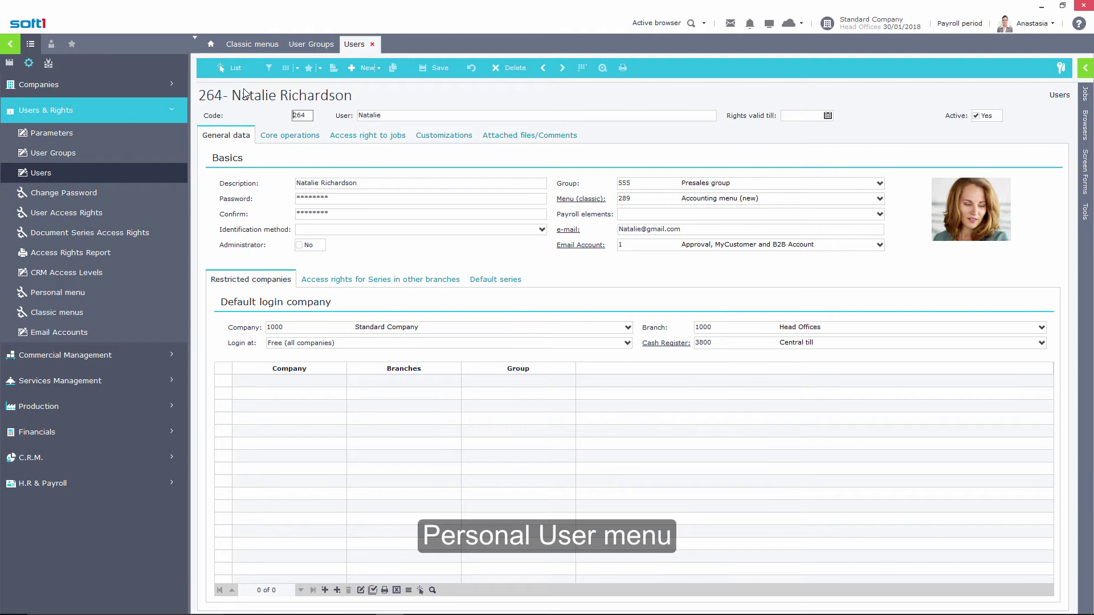
# - Go back to the users list and open the second user's record
pyautogui.click(236, 73)
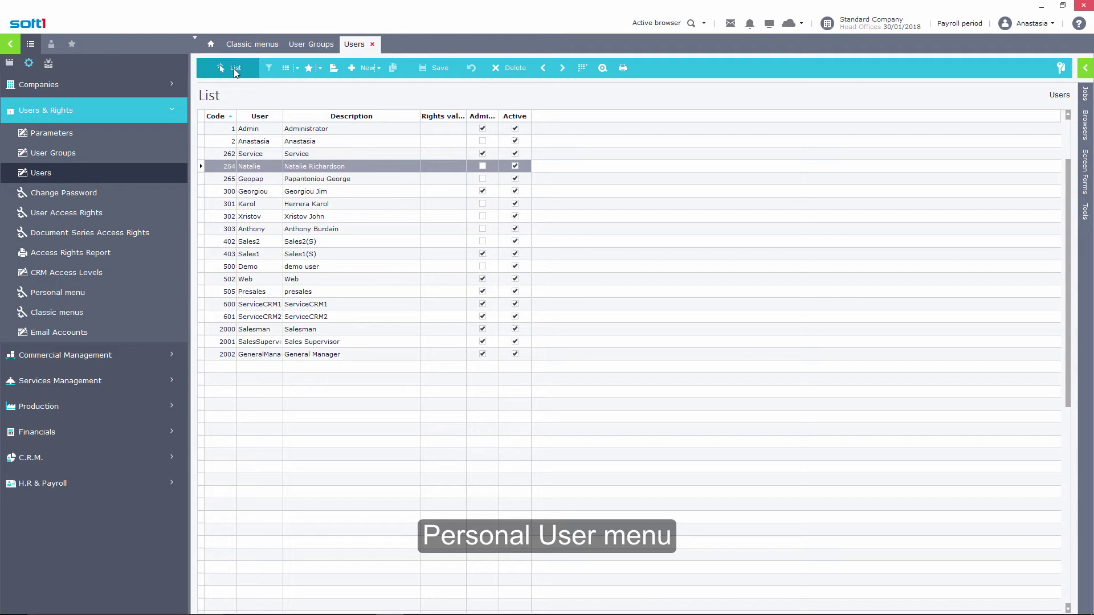
pyautogui.click(327, 140)
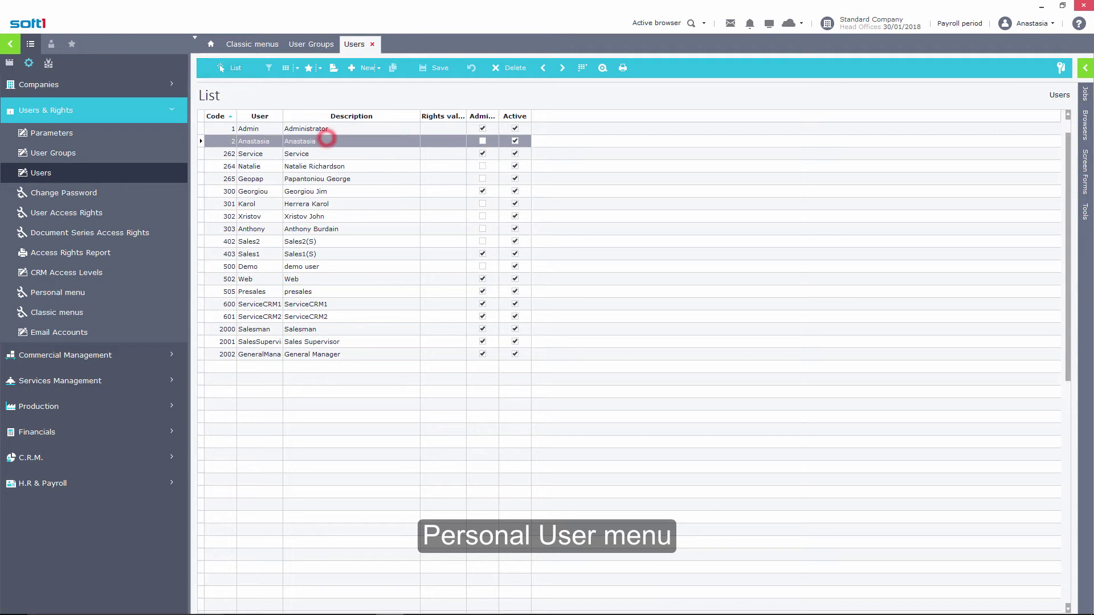
pyautogui.doubleClick(326, 139)
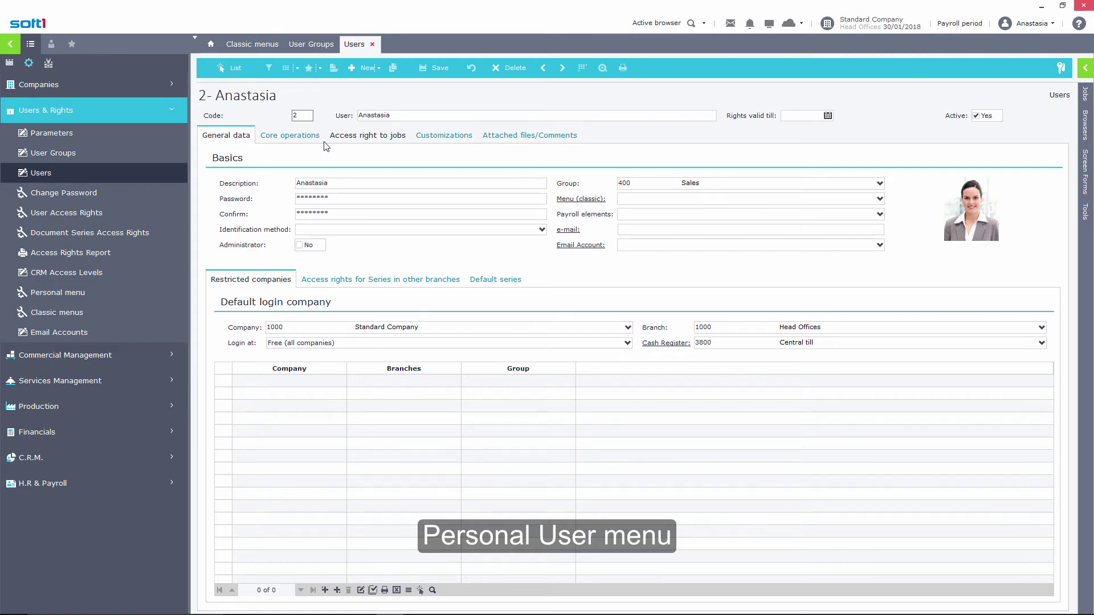
# - Review the Core operations rights for the personalised menu, then show the personal user menu
pyautogui.click(284, 137)
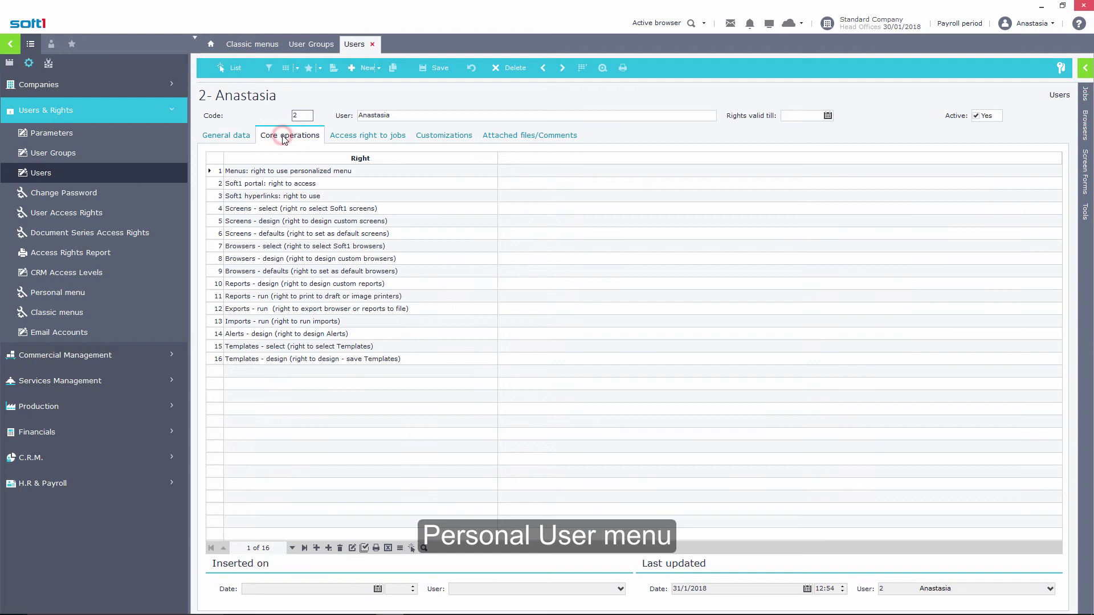
pyautogui.click(356, 171)
pyautogui.click(52, 47)
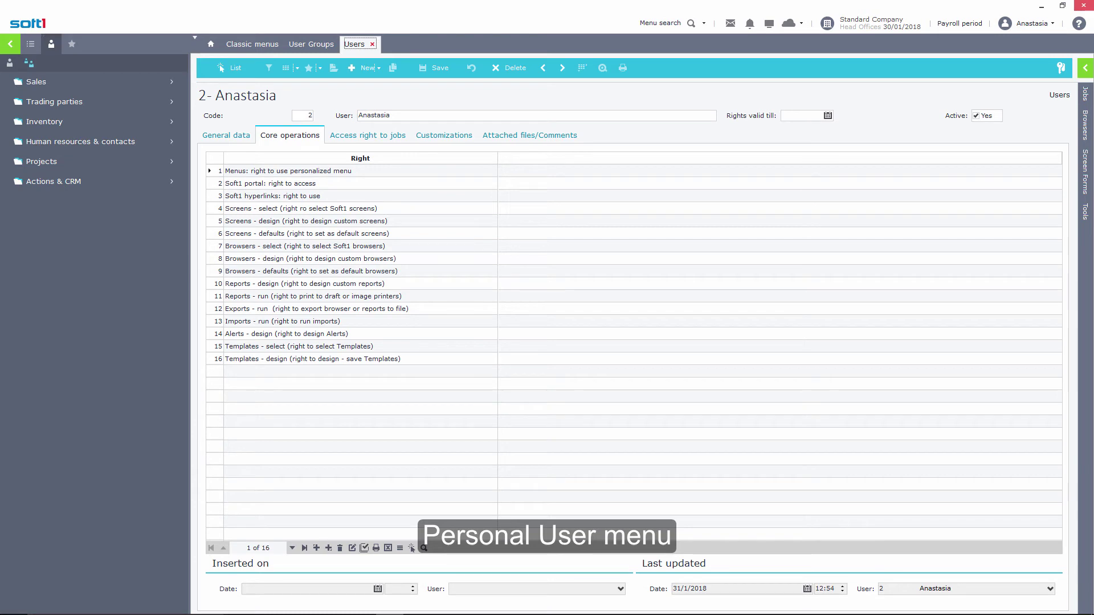
# - Copy the group menu into the personal user menu, then delete the Human resources & contacts and Projects folders
pyautogui.rightClick(71, 220)
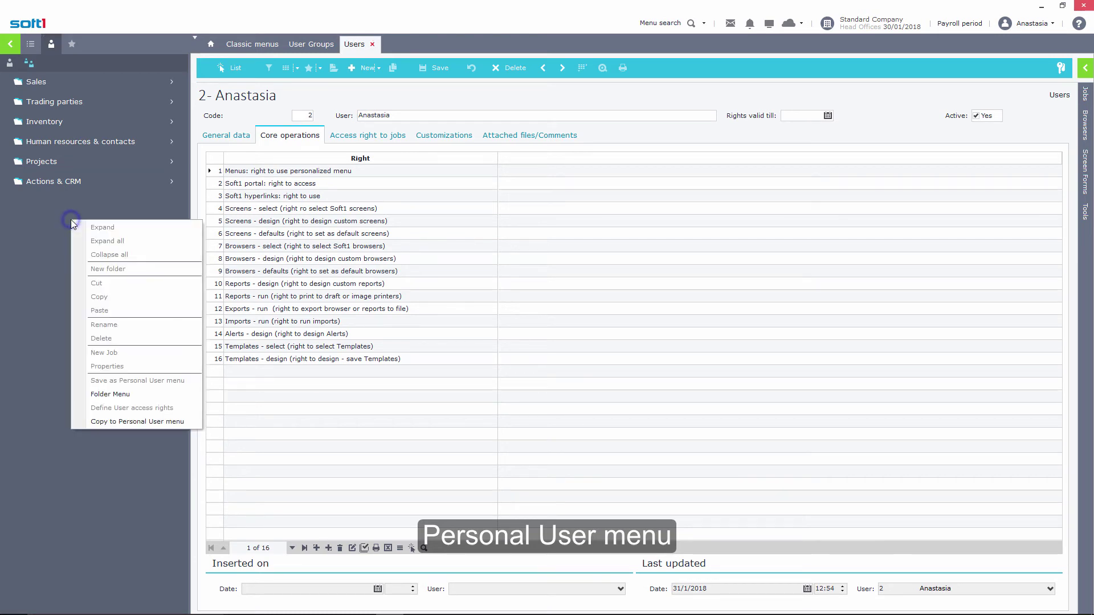
pyautogui.click(112, 422)
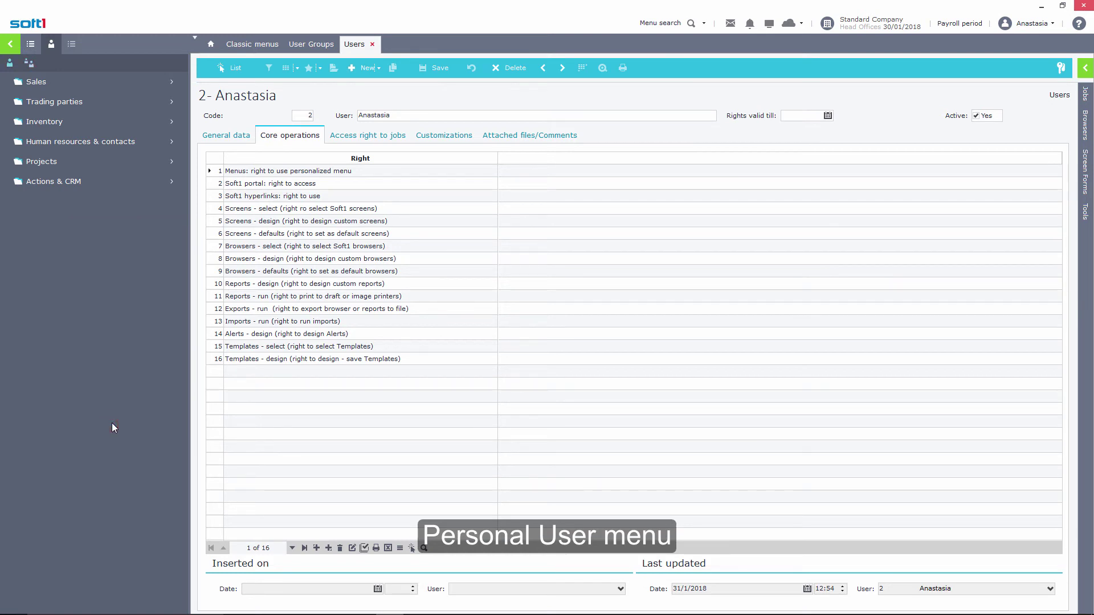
pyautogui.rightClick(45, 142)
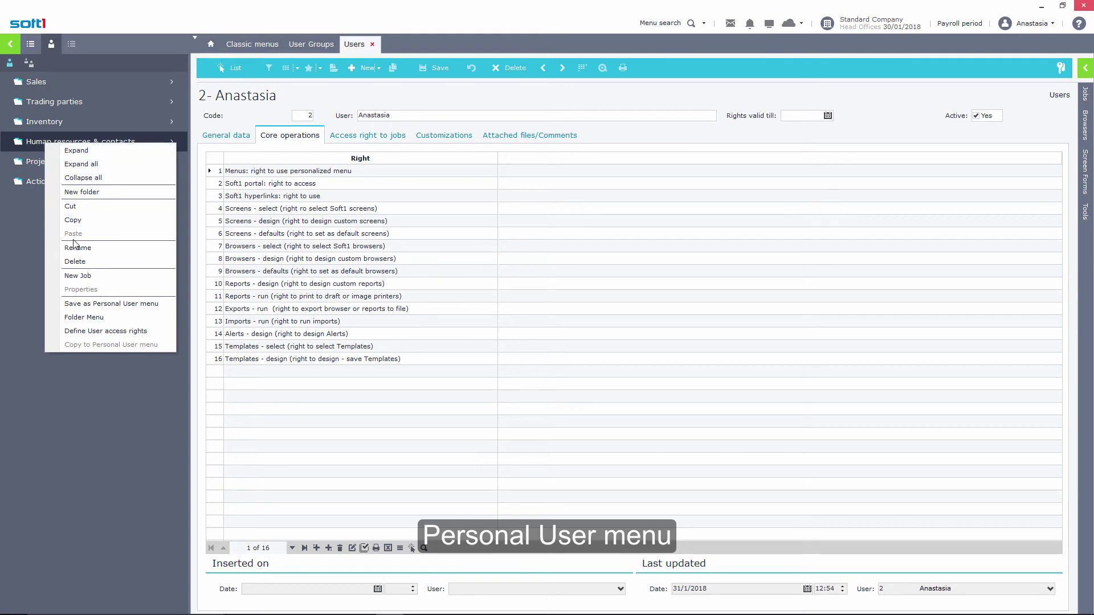
pyautogui.click(72, 261)
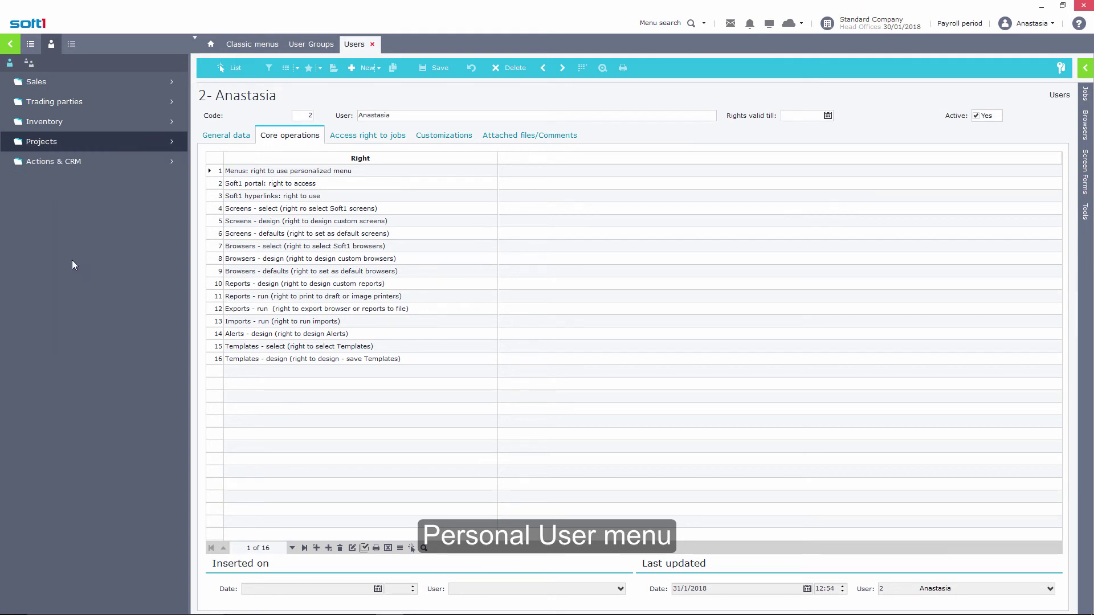
pyautogui.rightClick(29, 141)
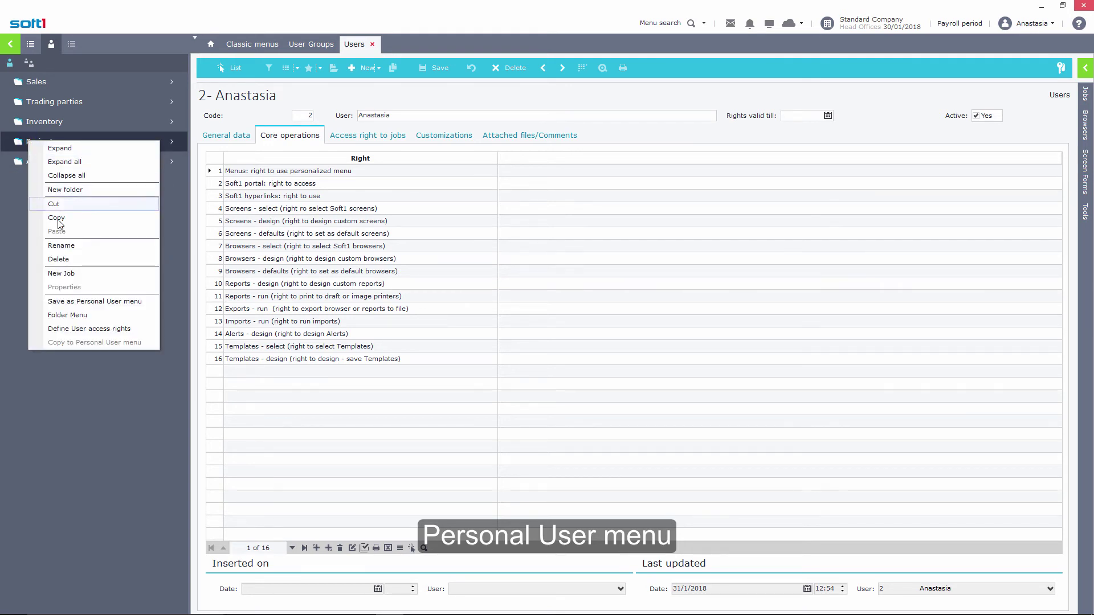
pyautogui.click(57, 260)
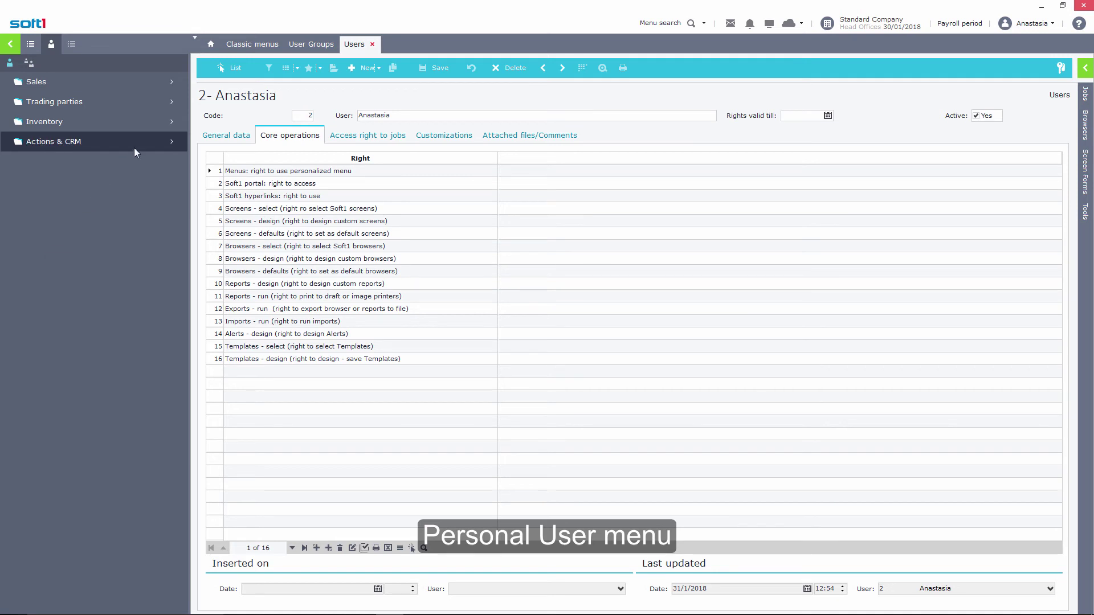
# - Move Personal calendar and e-mails to the top level and delete the Actions & CRM folder
pyautogui.click(152, 141)
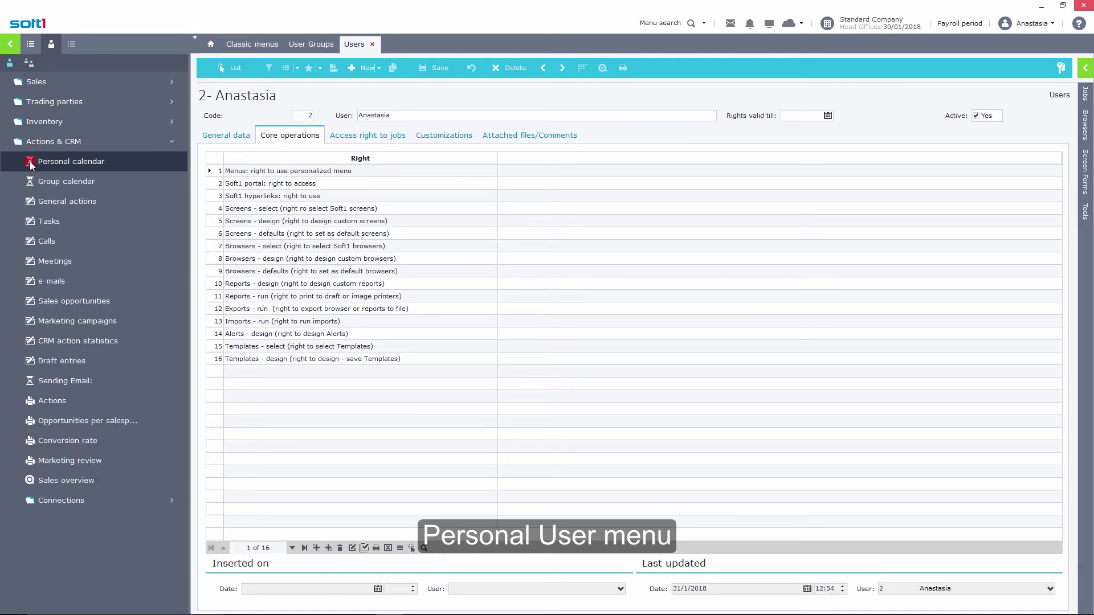
pyautogui.moveTo(30, 164); pyautogui.dragTo(8, 146)
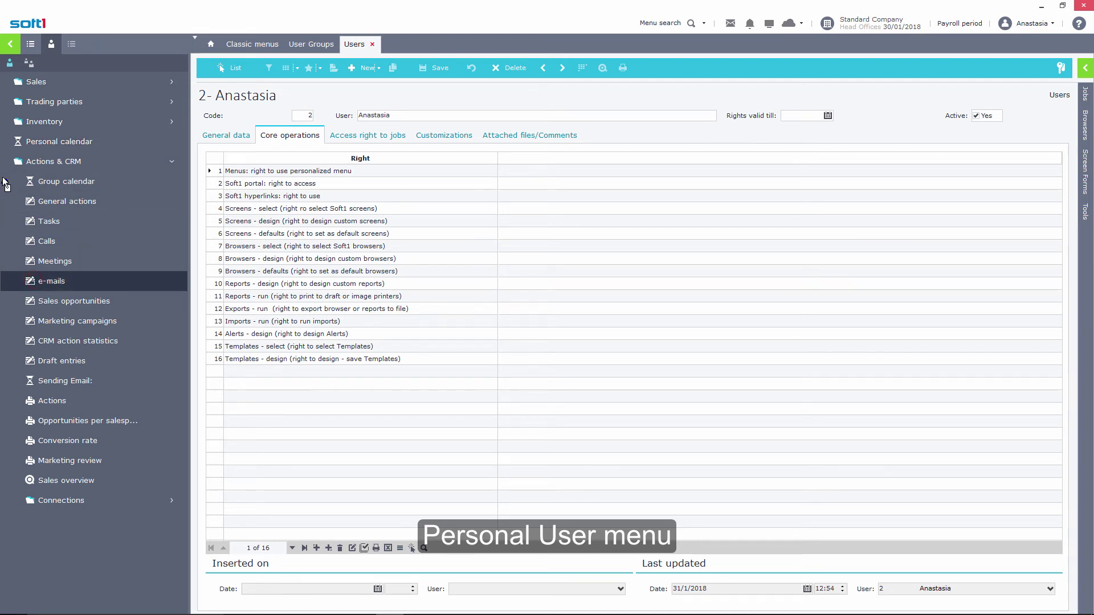
pyautogui.moveTo(4, 185); pyautogui.dragTo(8, 162)
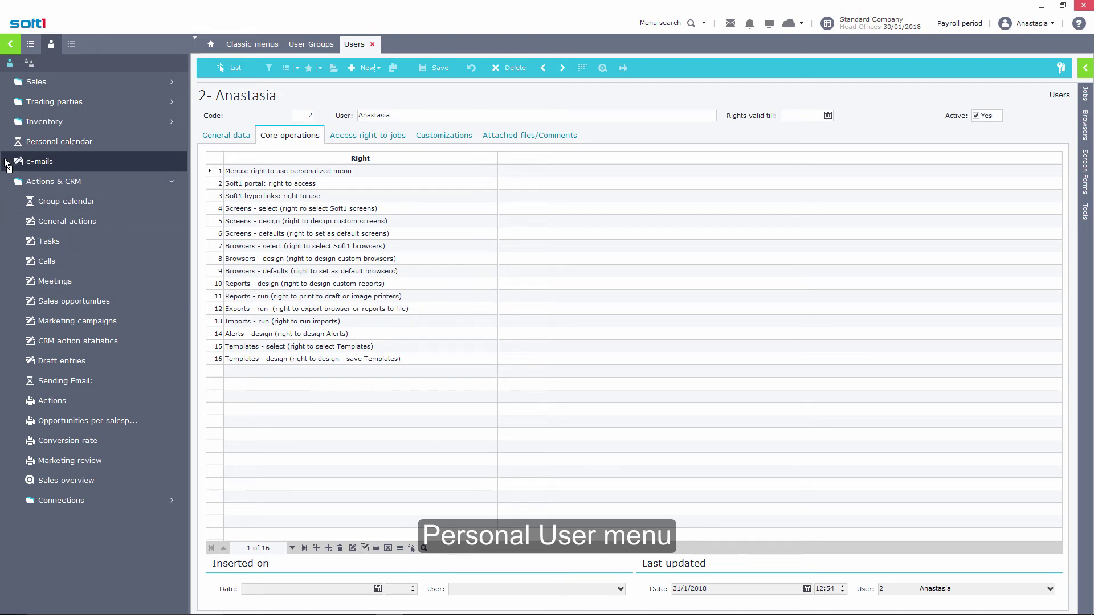
pyautogui.rightClick(39, 190)
pyautogui.click(63, 307)
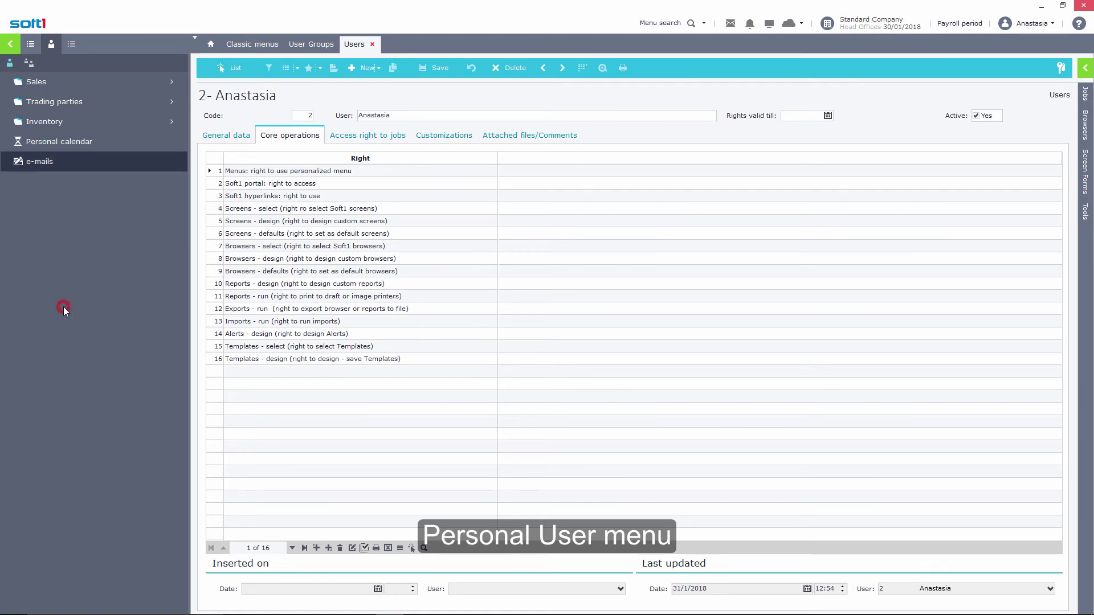
pyautogui.rightClick(73, 268)
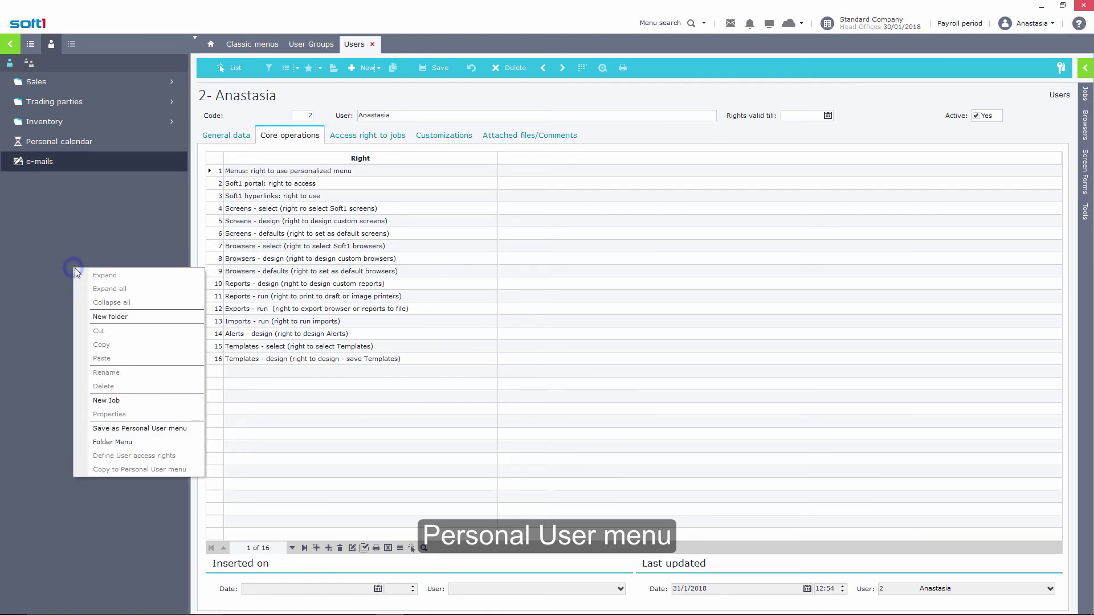
# - Save the trimmed sidebar as the personal user menu and check 'Save personal menu in DB' in System Settings
pyautogui.click(102, 428)
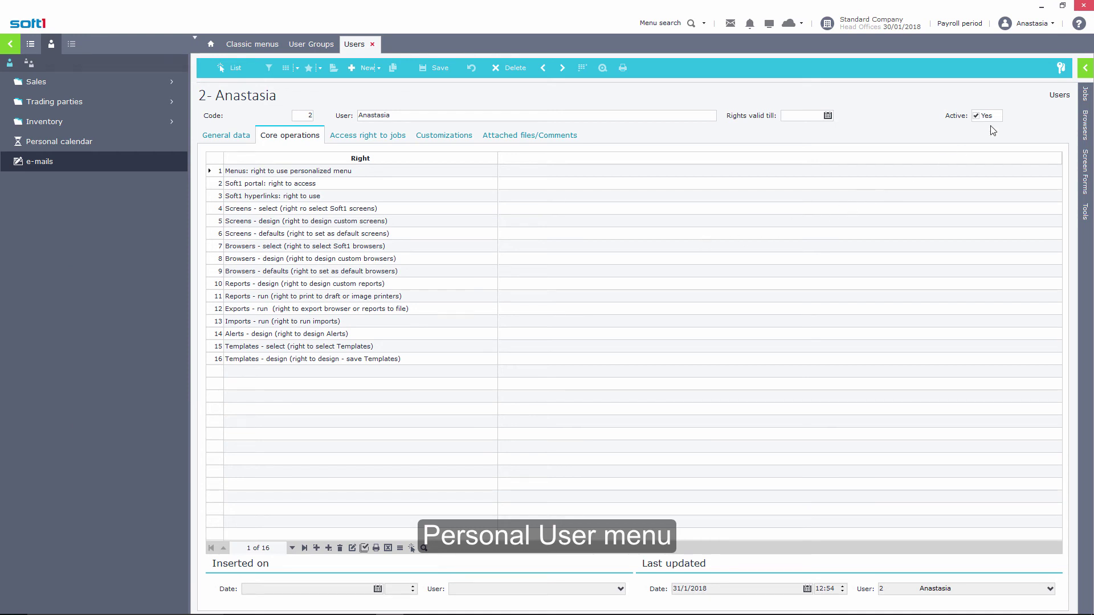
pyautogui.click(1052, 24)
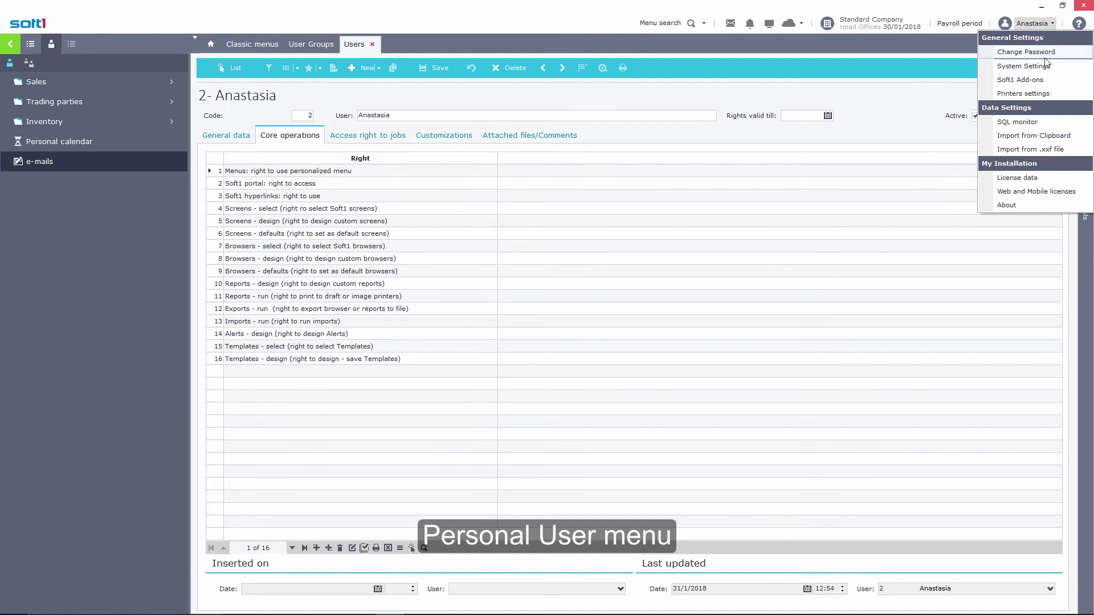
pyautogui.click(1029, 67)
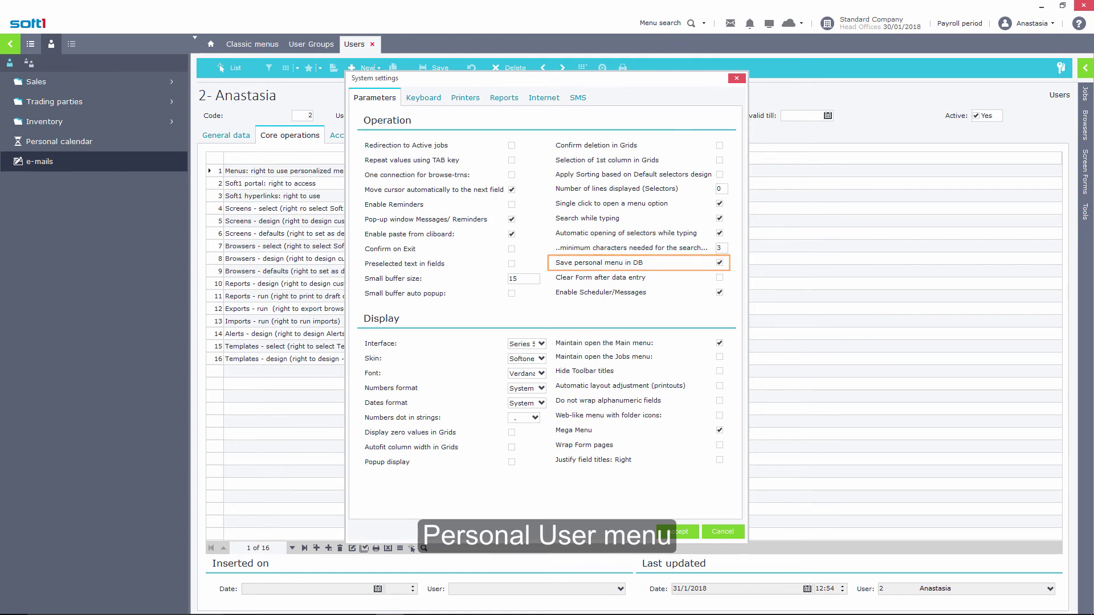
pyautogui.press('Escape')
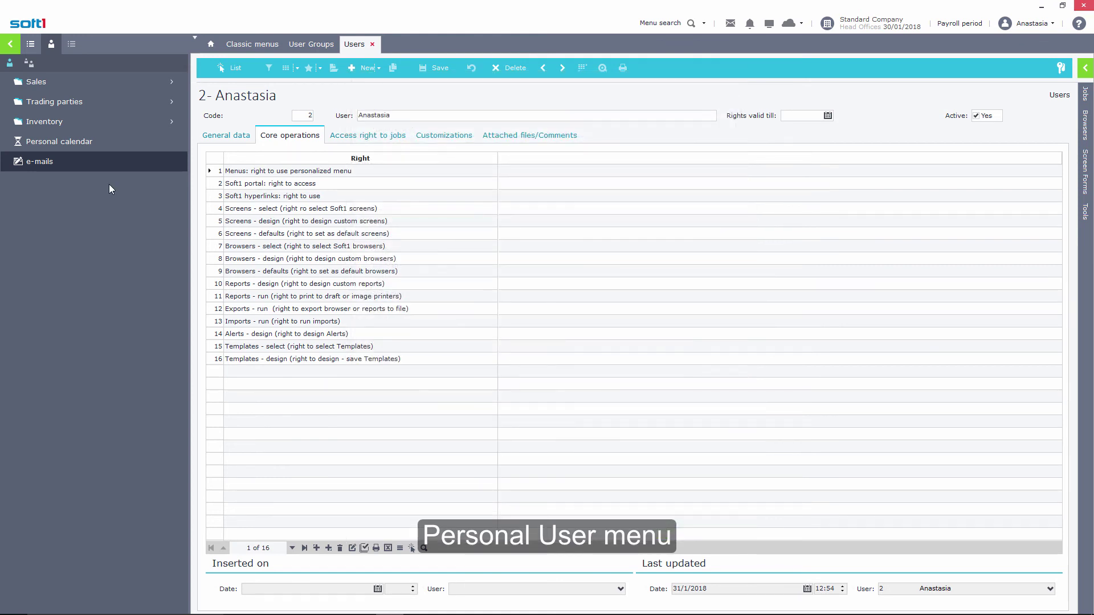
# - Compare the group and personal menus, then copy the main menu's modules into the personal user menu
pyautogui.click(30, 63)
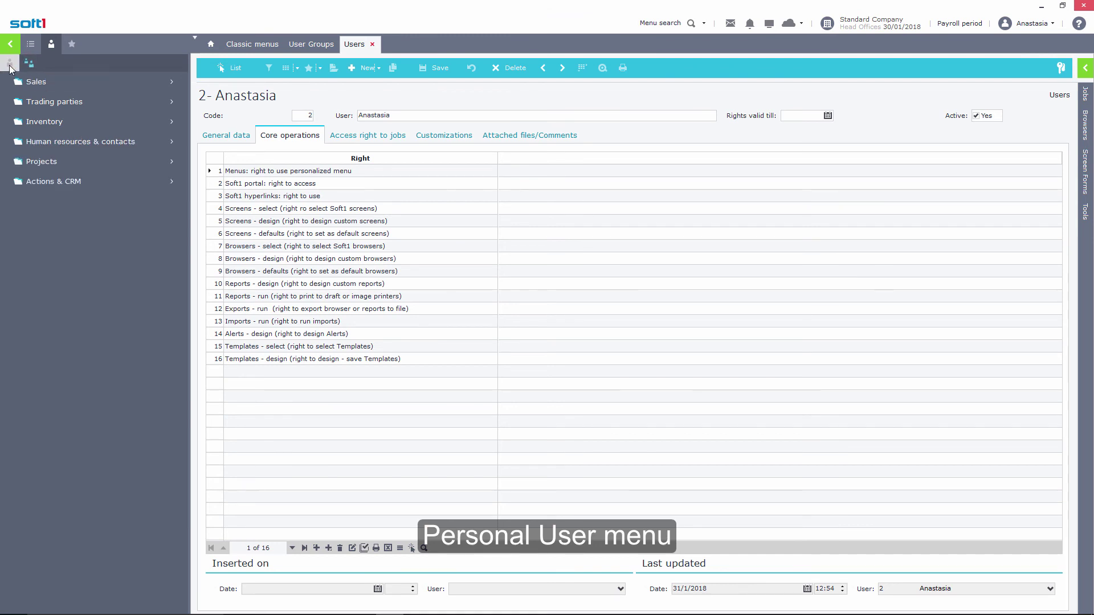
pyautogui.click(10, 65)
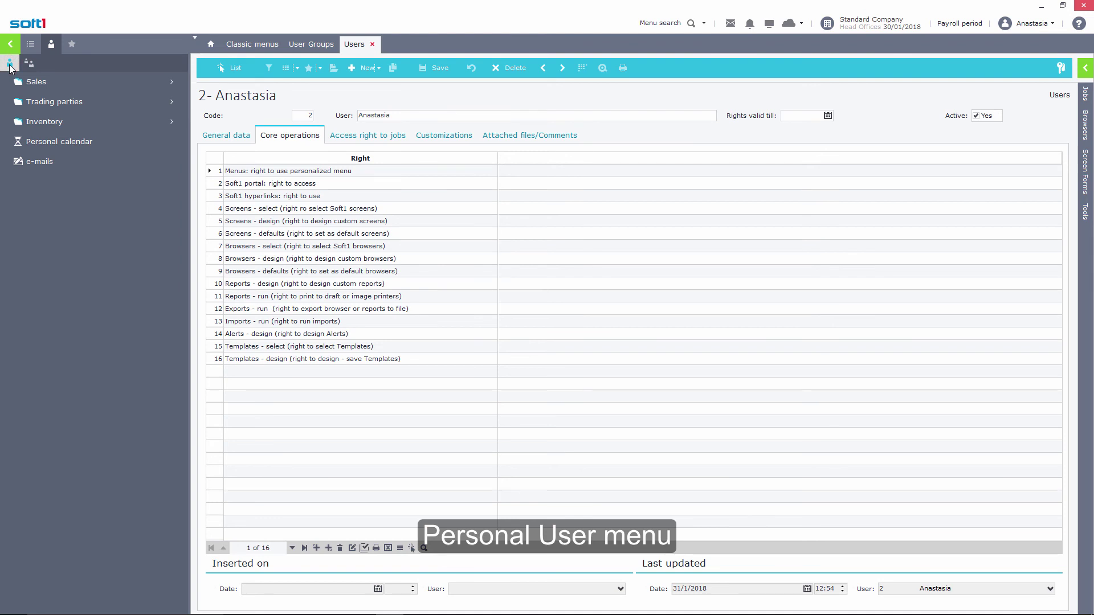
pyautogui.click(30, 44)
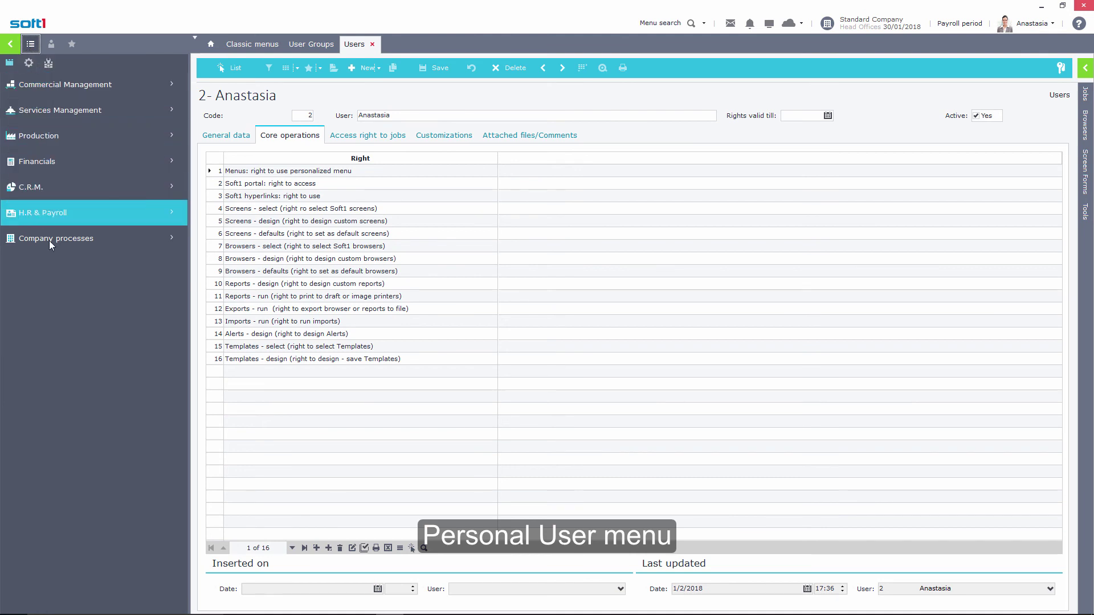
pyautogui.rightClick(63, 258)
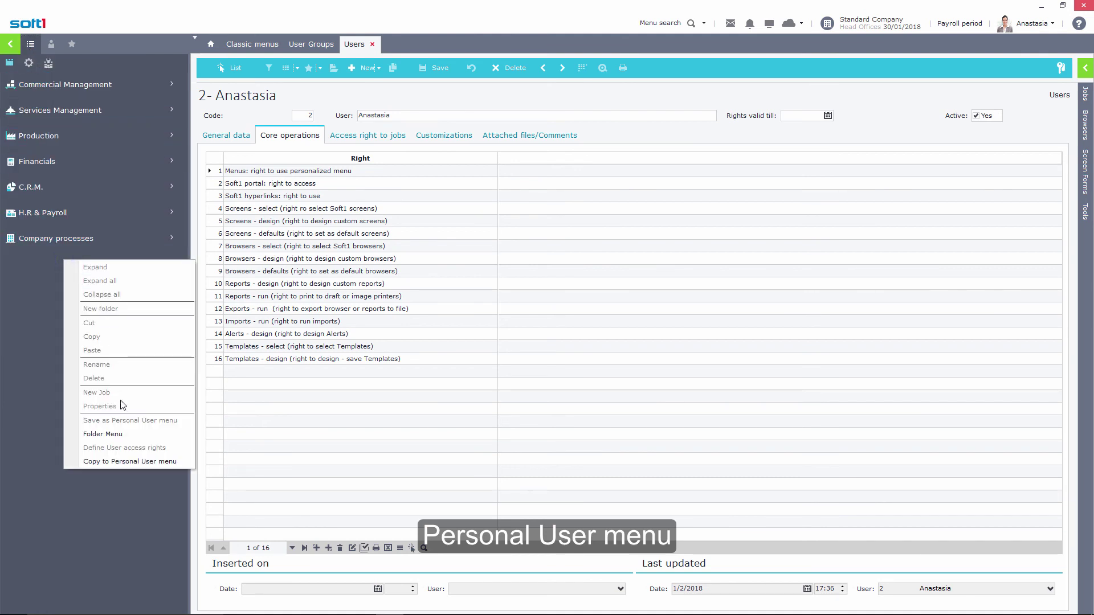
pyautogui.click(116, 461)
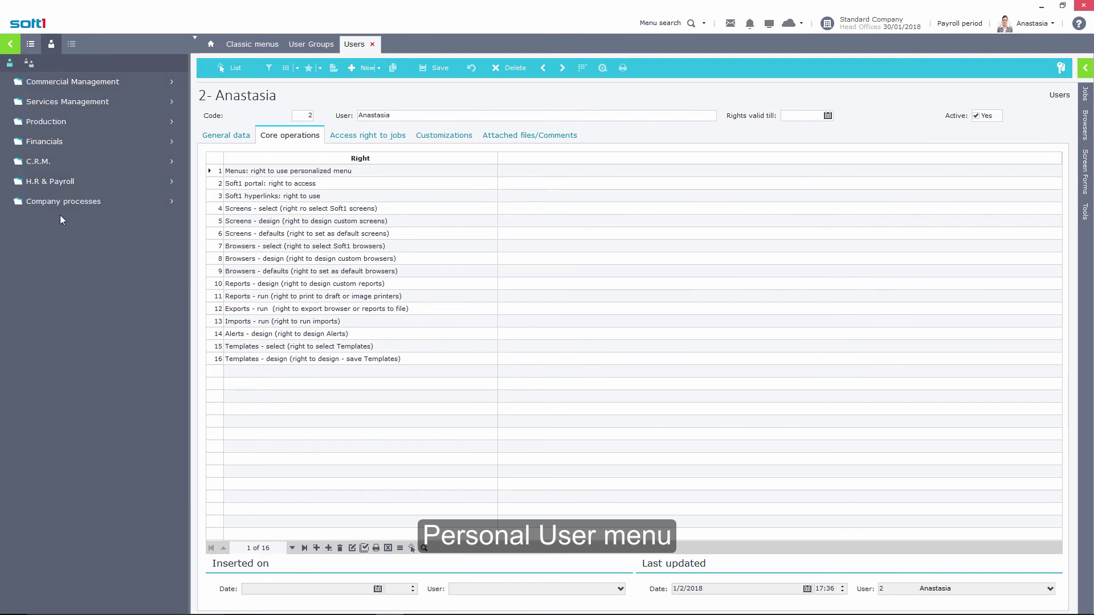
pyautogui.click(30, 48)
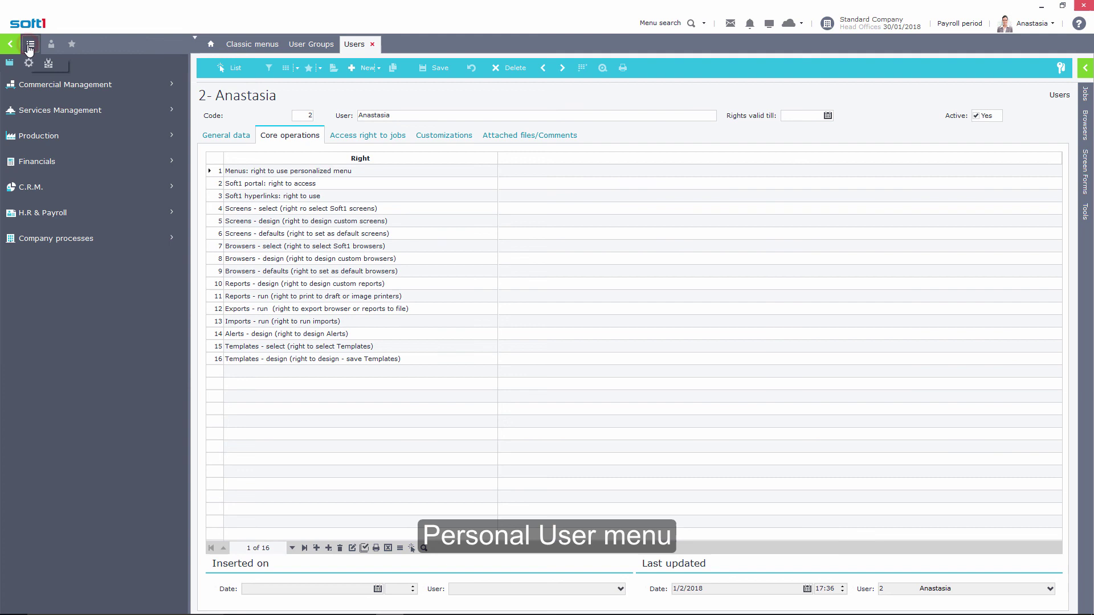
# - Open Personal menu under Users & Rights in the parameters section to show the Menu configuration window
pyautogui.click(29, 63)
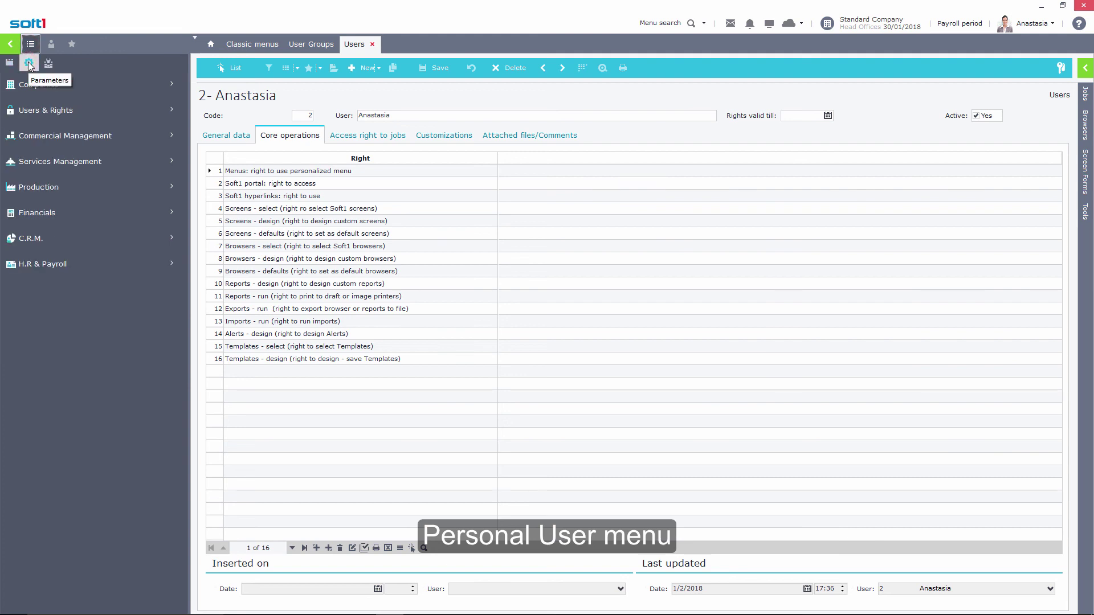
pyautogui.click(50, 110)
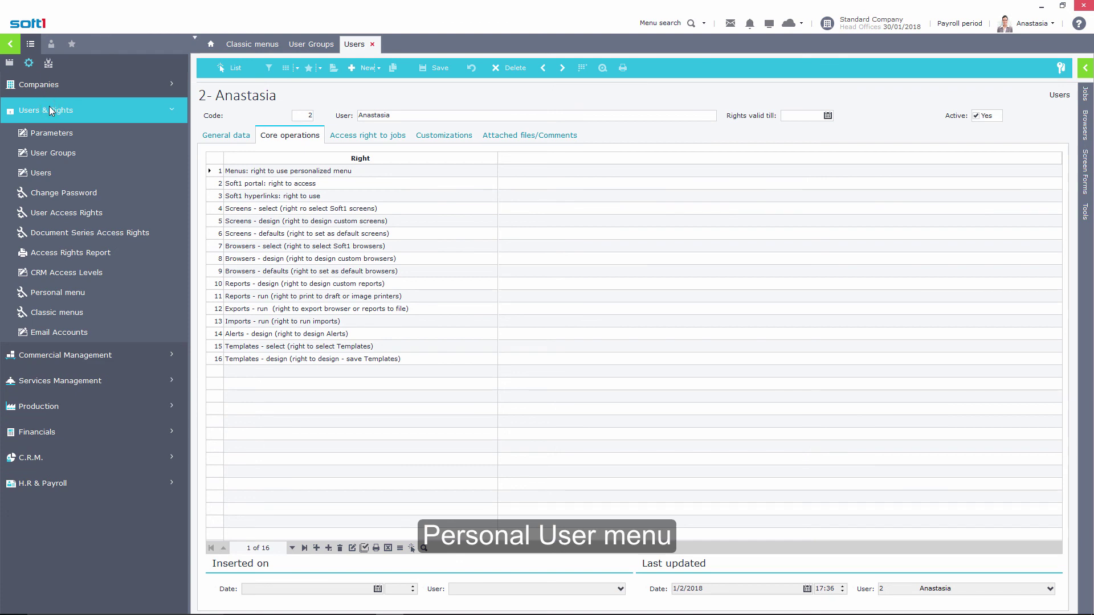
pyautogui.click(72, 293)
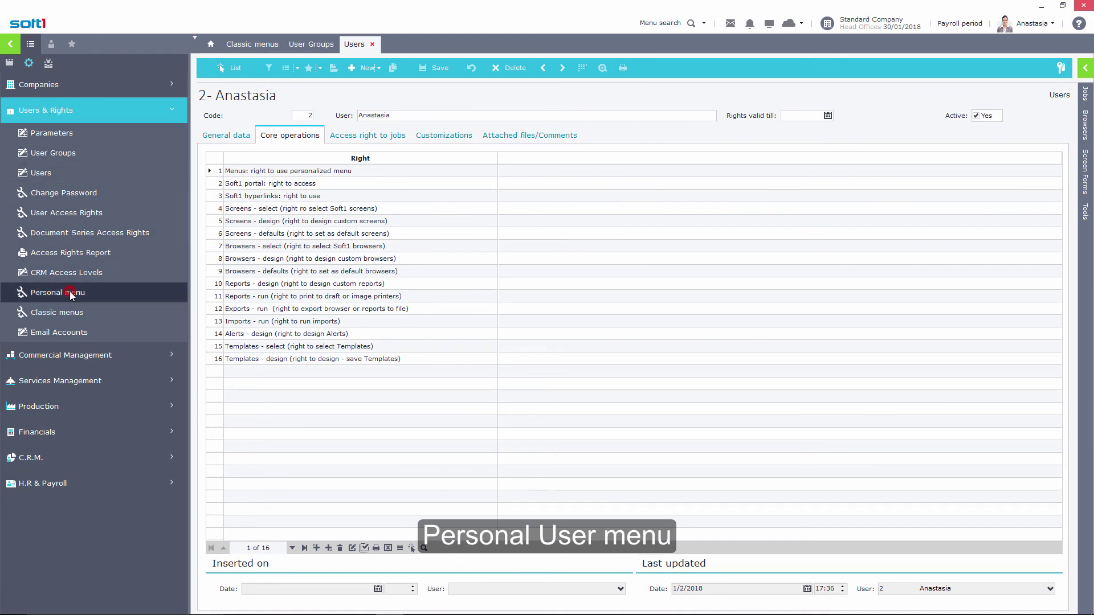